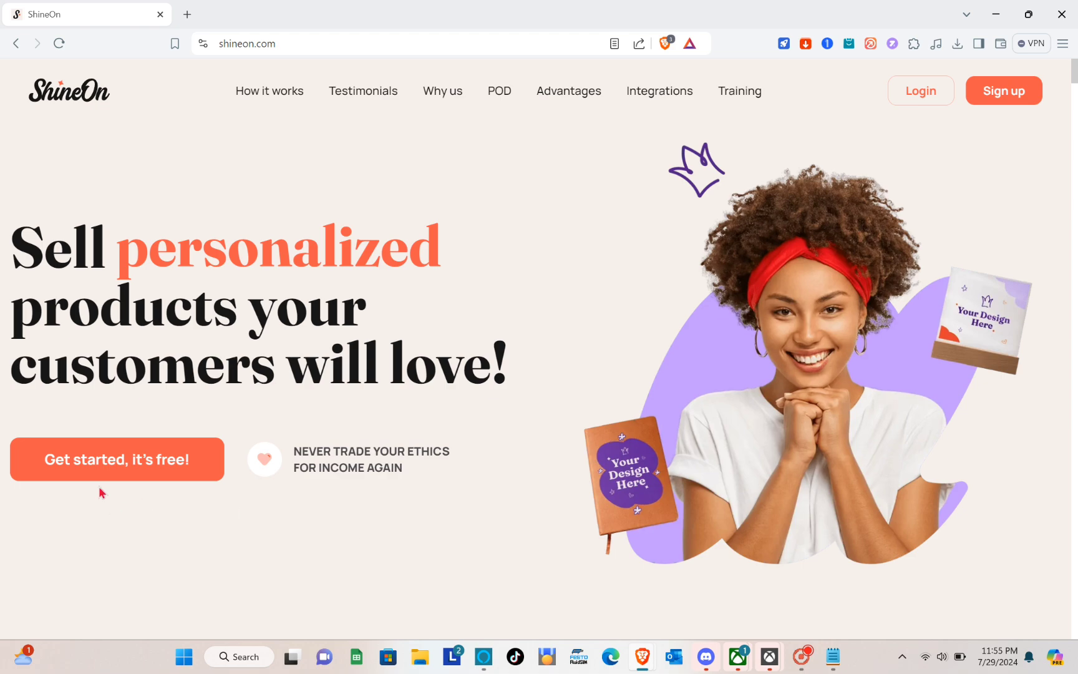
- Open the free ShineOn registration, submit the completed form with the Terms of Service accepted, and save the account password in the browser
left_click(122, 465)
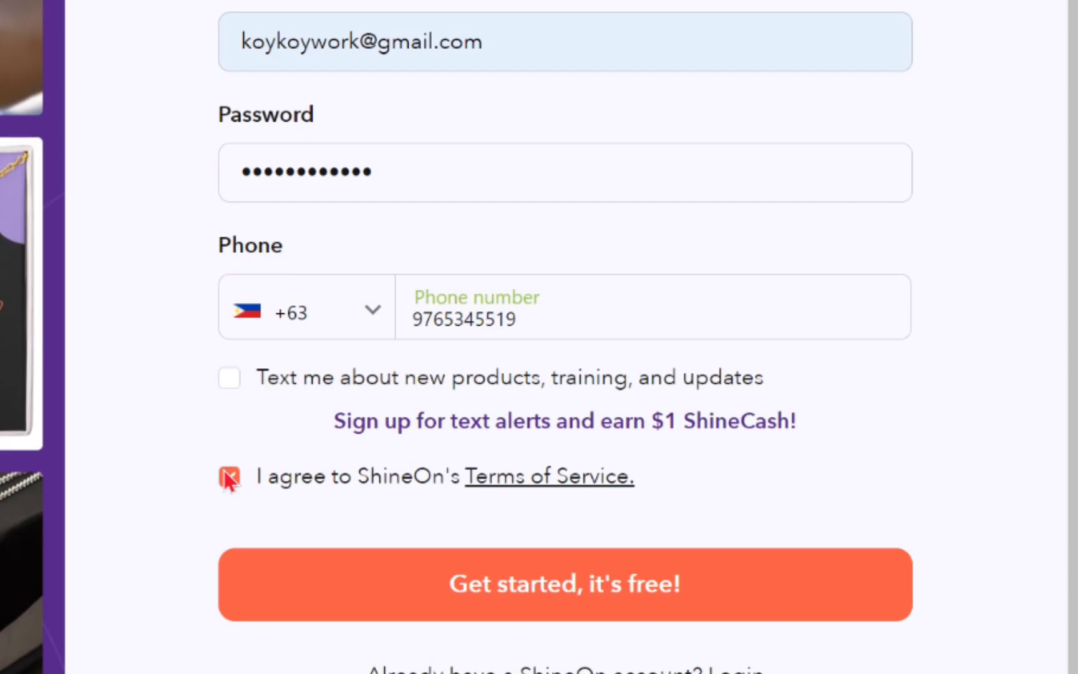
left_click(500, 600)
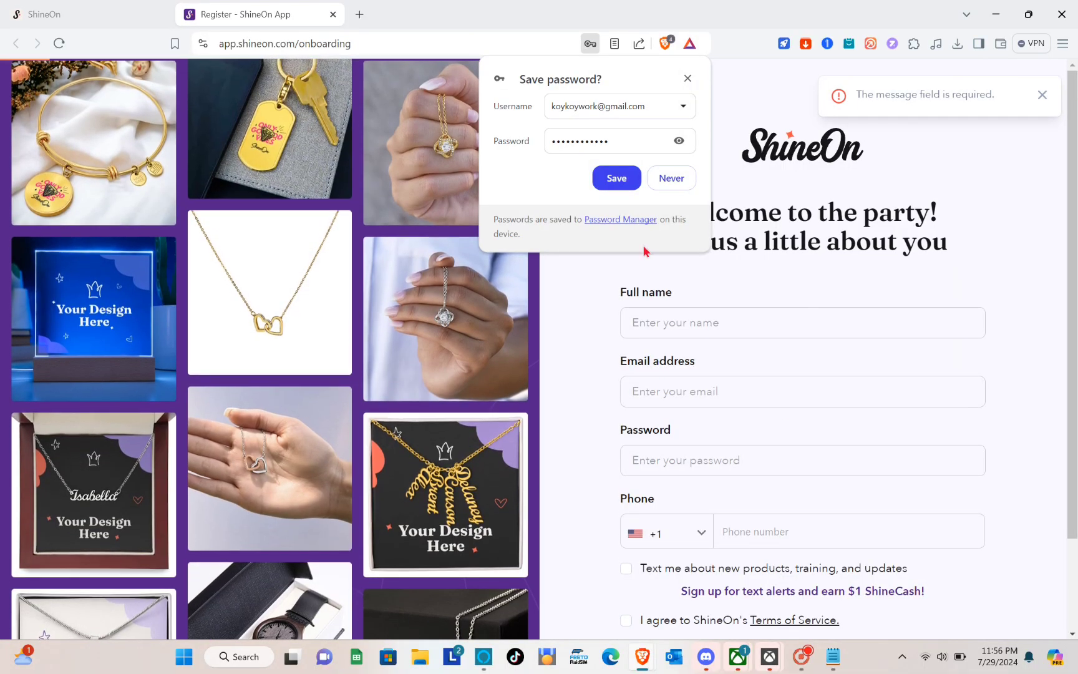
left_click(629, 193)
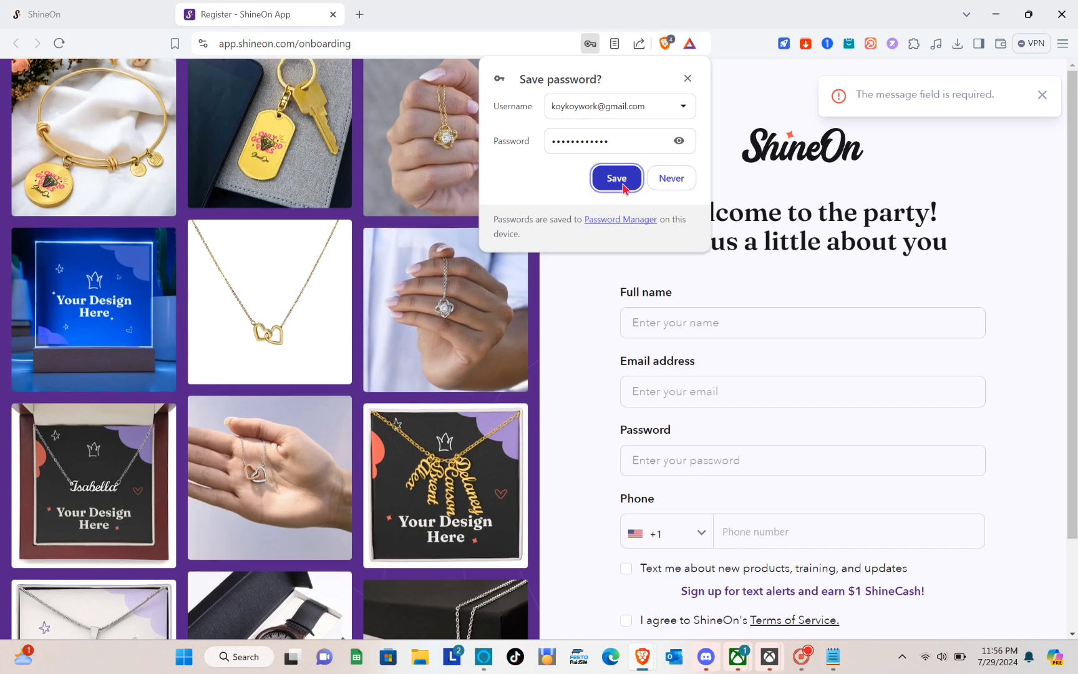
left_click(624, 186)
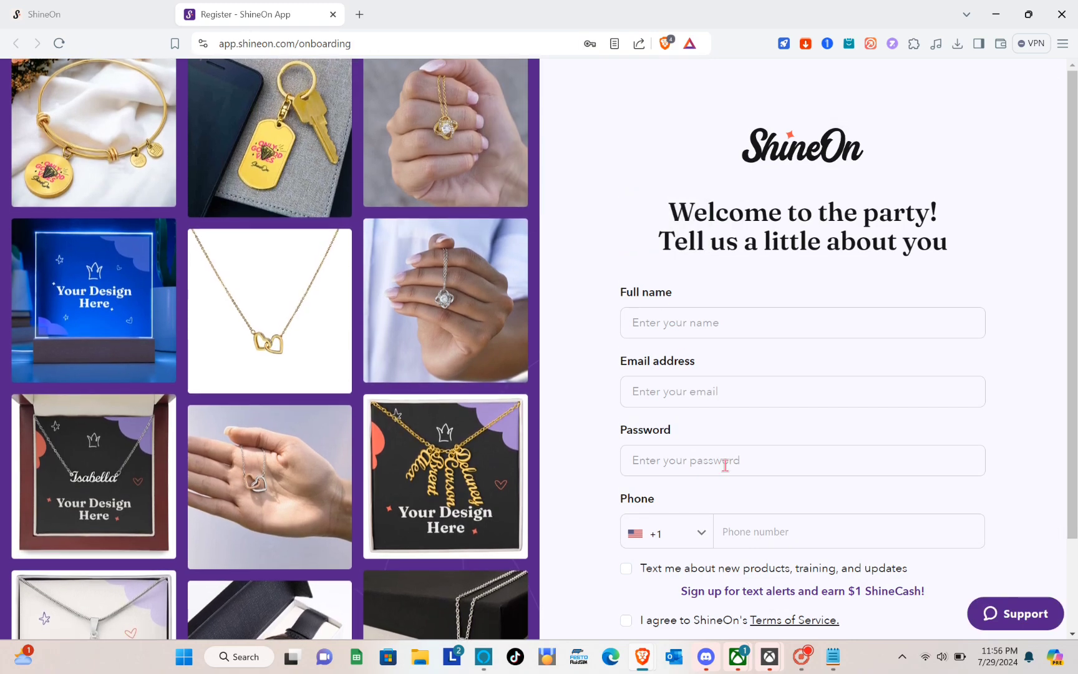
- Go to the login page for existing accounts and log in with the saved account e-mail and password
scroll(725, 465, "down", 2)
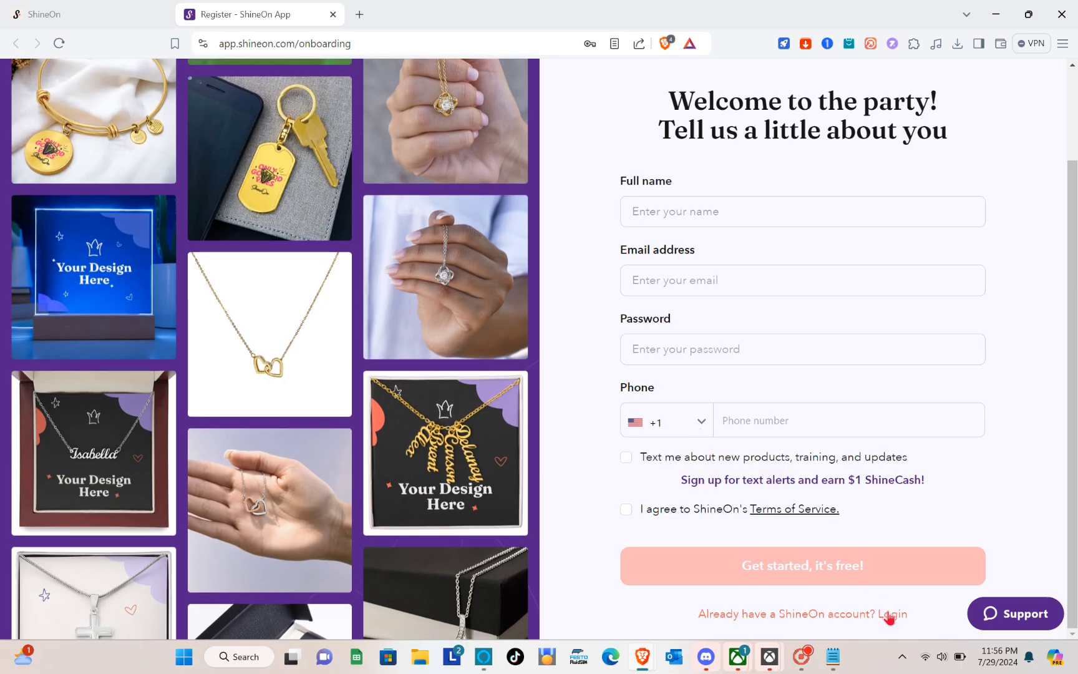
left_click(756, 560)
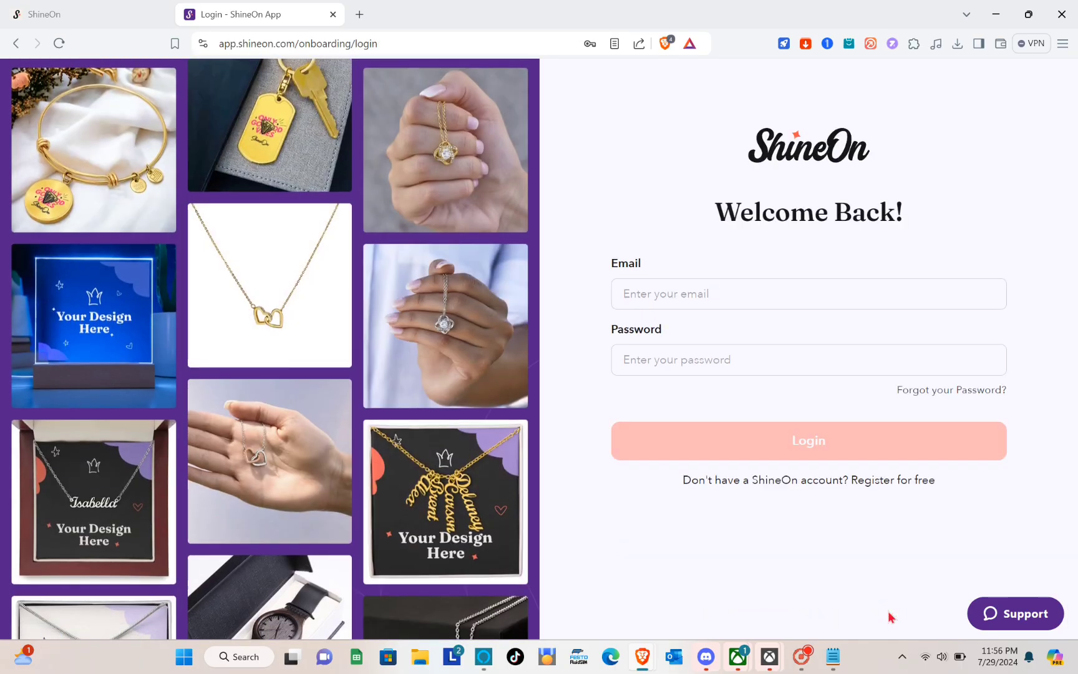
left_click(701, 282)
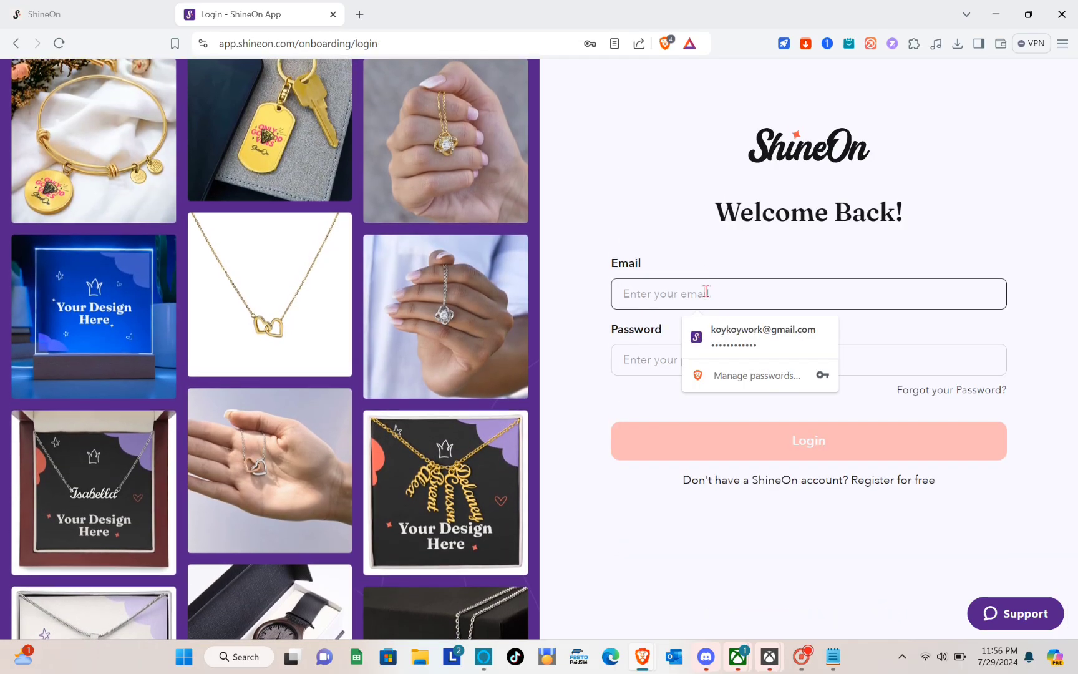
left_click(748, 344)
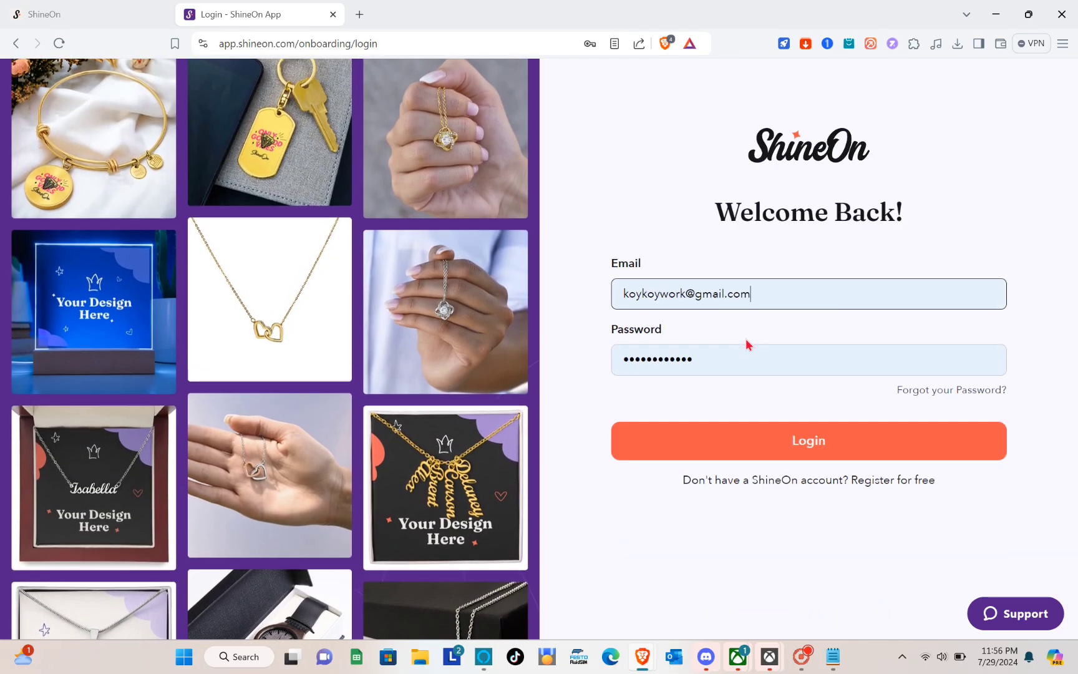
left_click(778, 439)
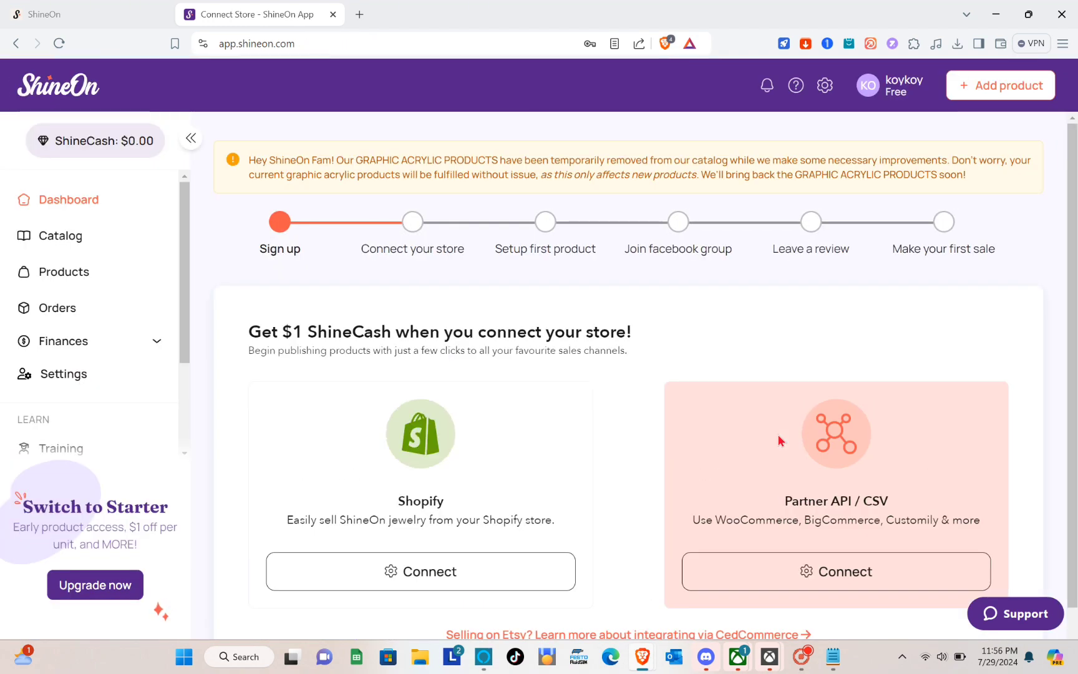
- Connect the Shopify store by installing the ShineOn: Print On Demand app through the existing Shopify account
scroll(441, 291, "down", 2)
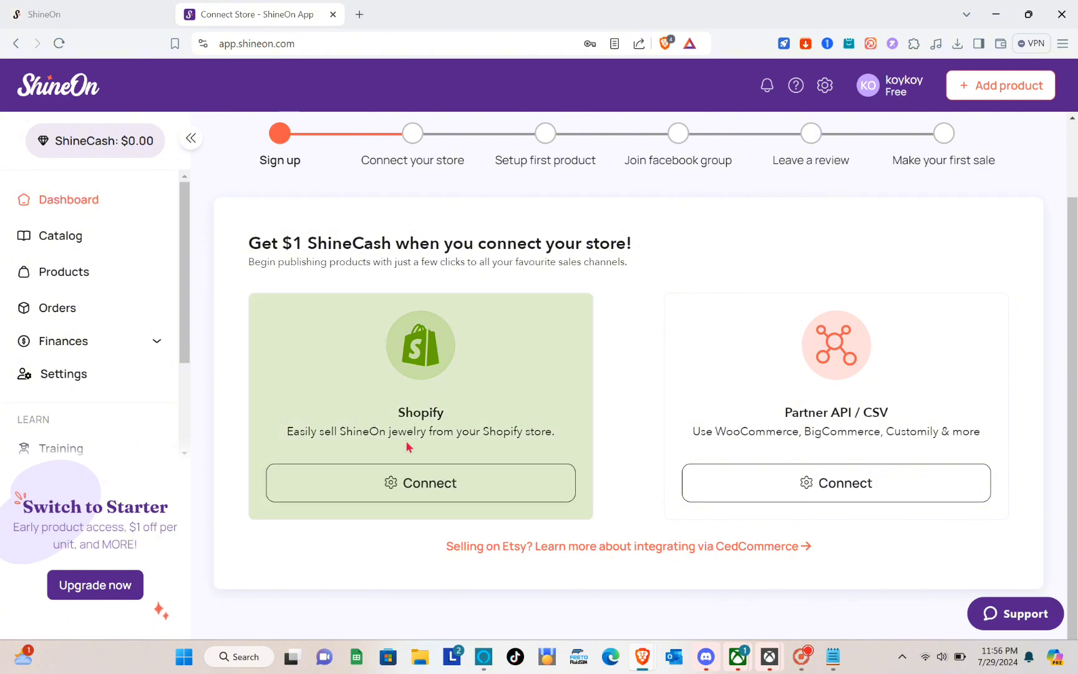
left_click(431, 488)
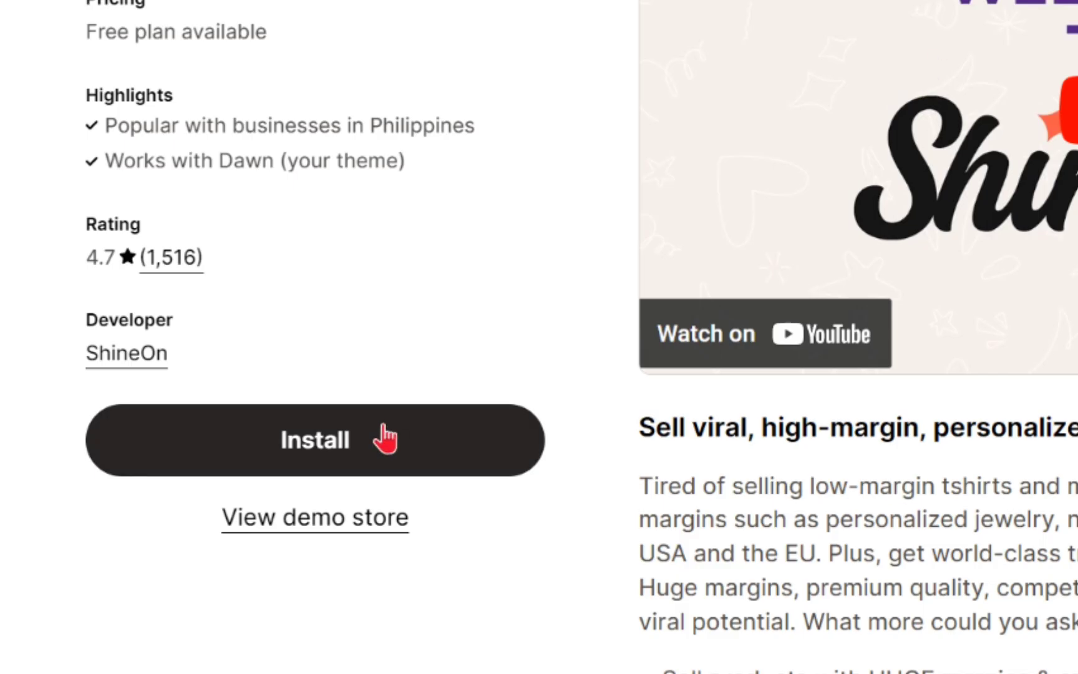
left_click(192, 438)
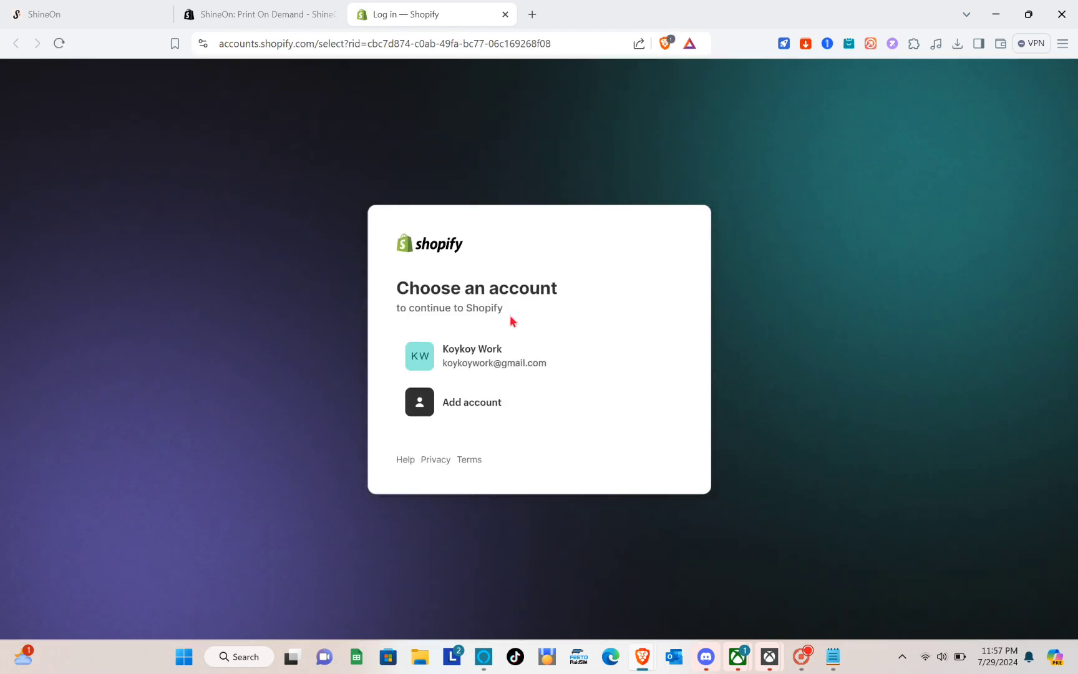
left_click(514, 353)
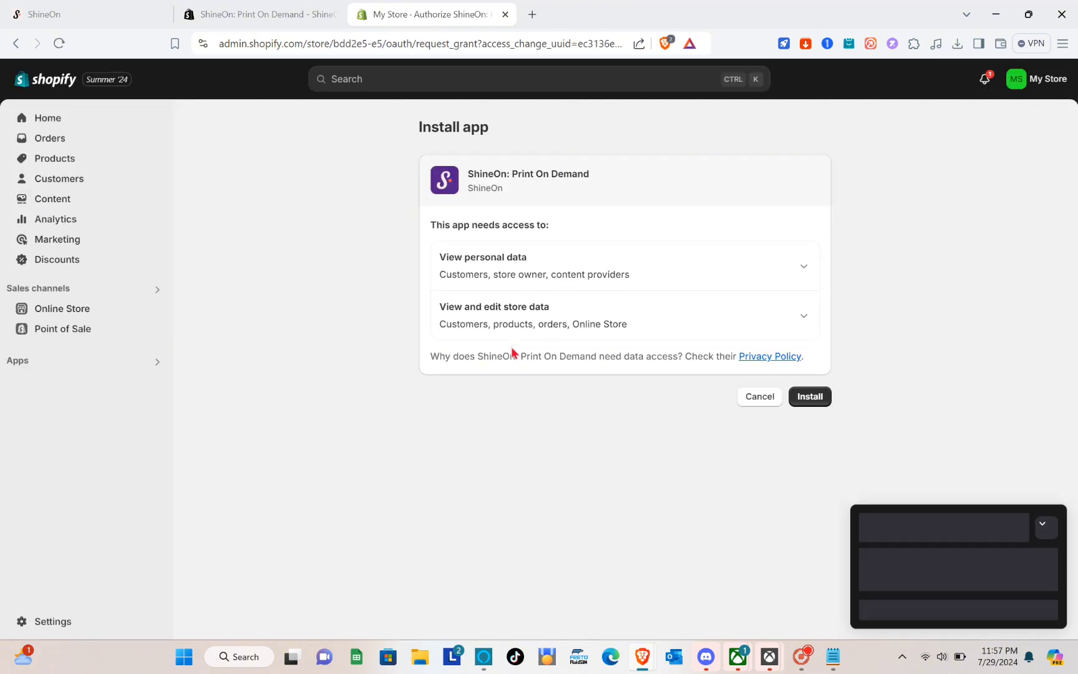
left_click(810, 398)
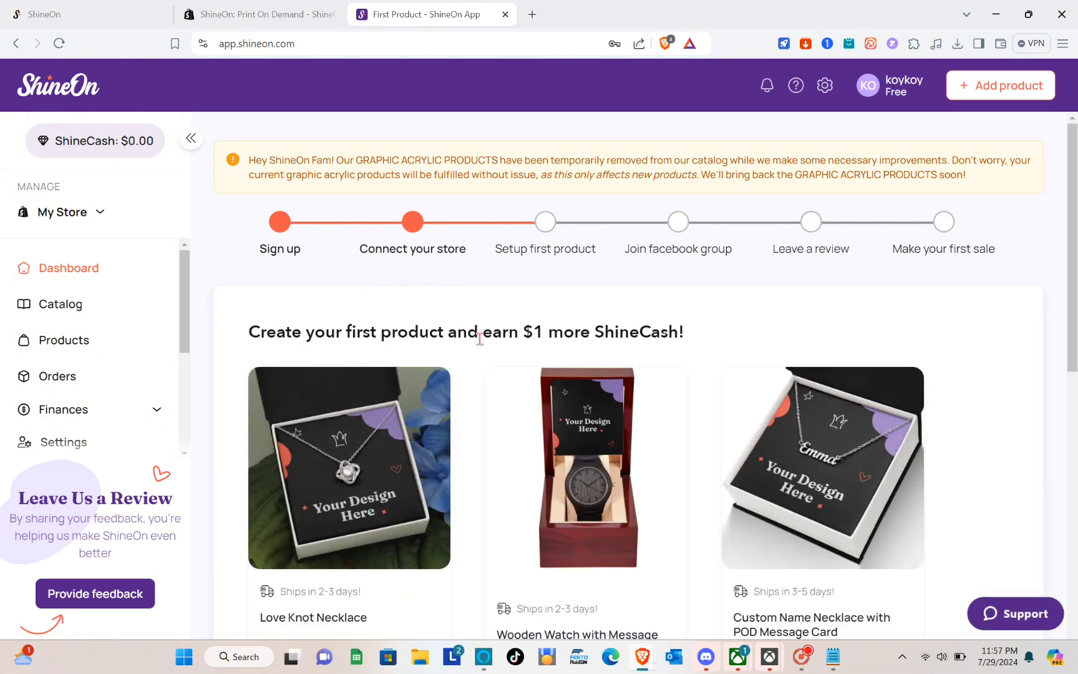
- Examine the suggested first products on the dashboard, including their finishes, shipping times and base costs
scroll(480, 339, "down", 3)
scroll(480, 339, "up", 3)
scroll(413, 353, "down", 4)
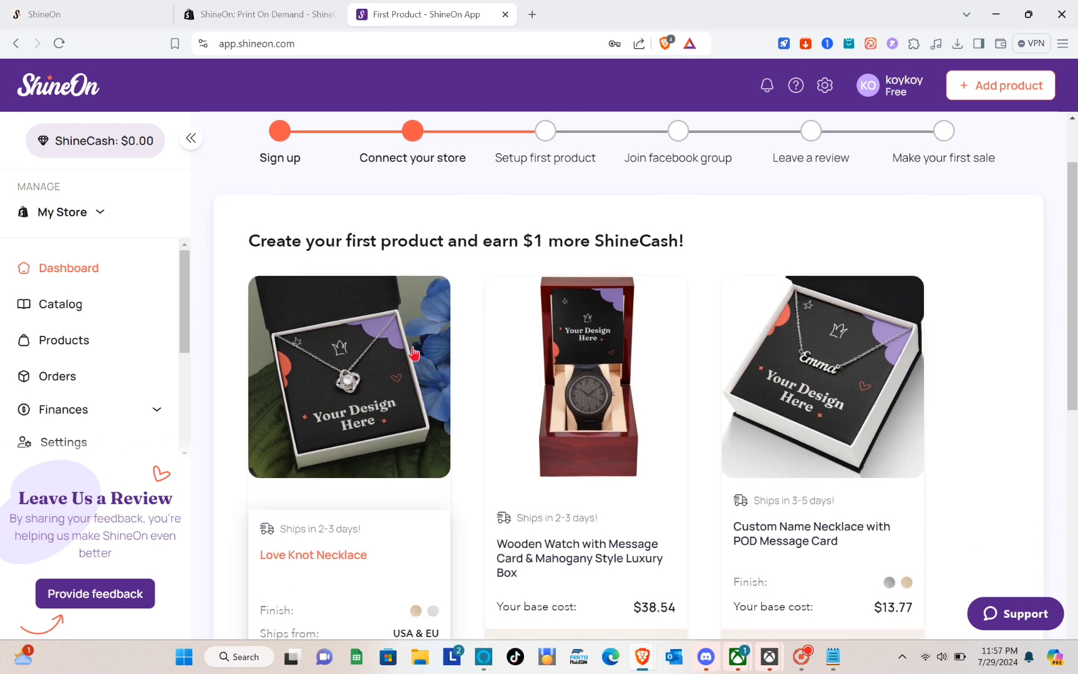
scroll(626, 318, "down", 4)
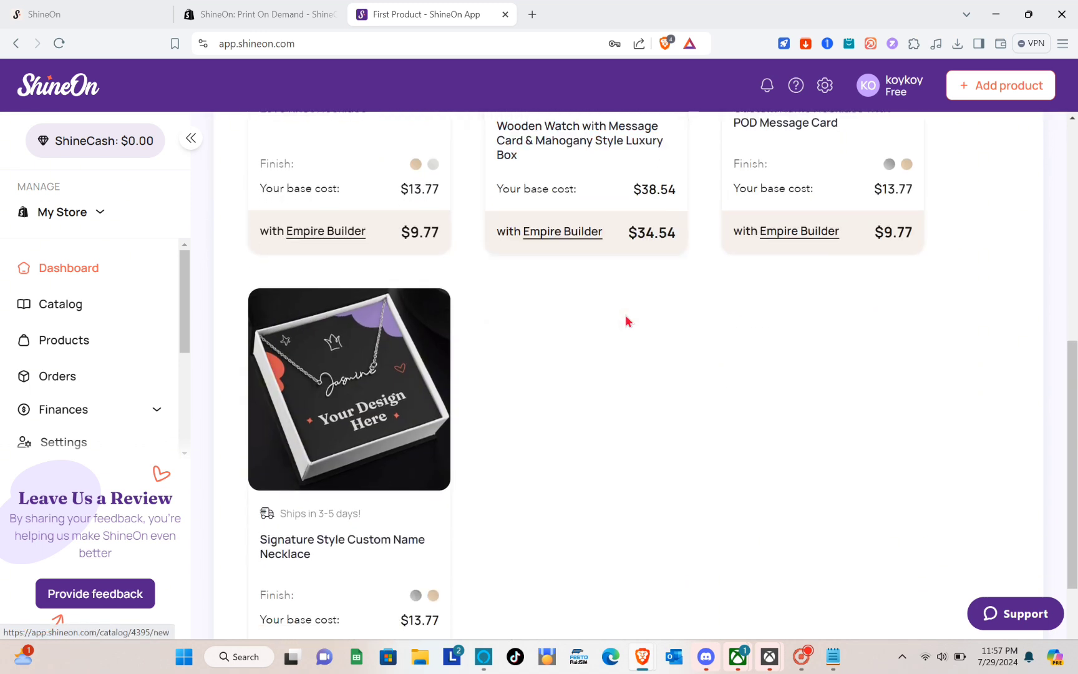
scroll(626, 320, "up", 3)
scroll(627, 320, "up", 2)
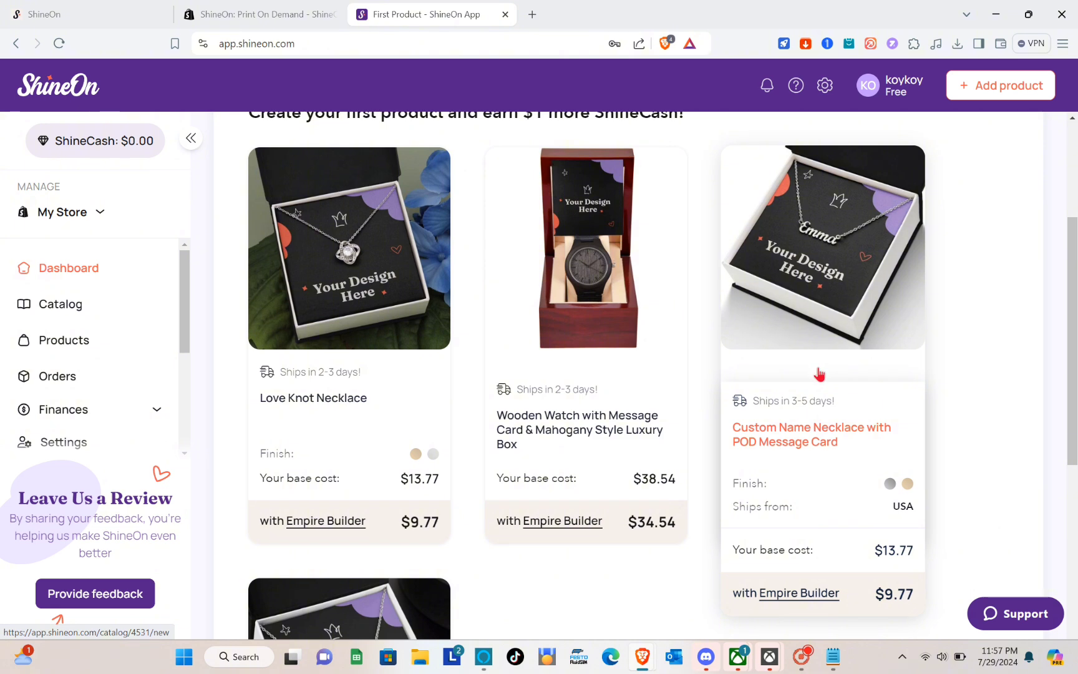
scroll(779, 389, "down", 3)
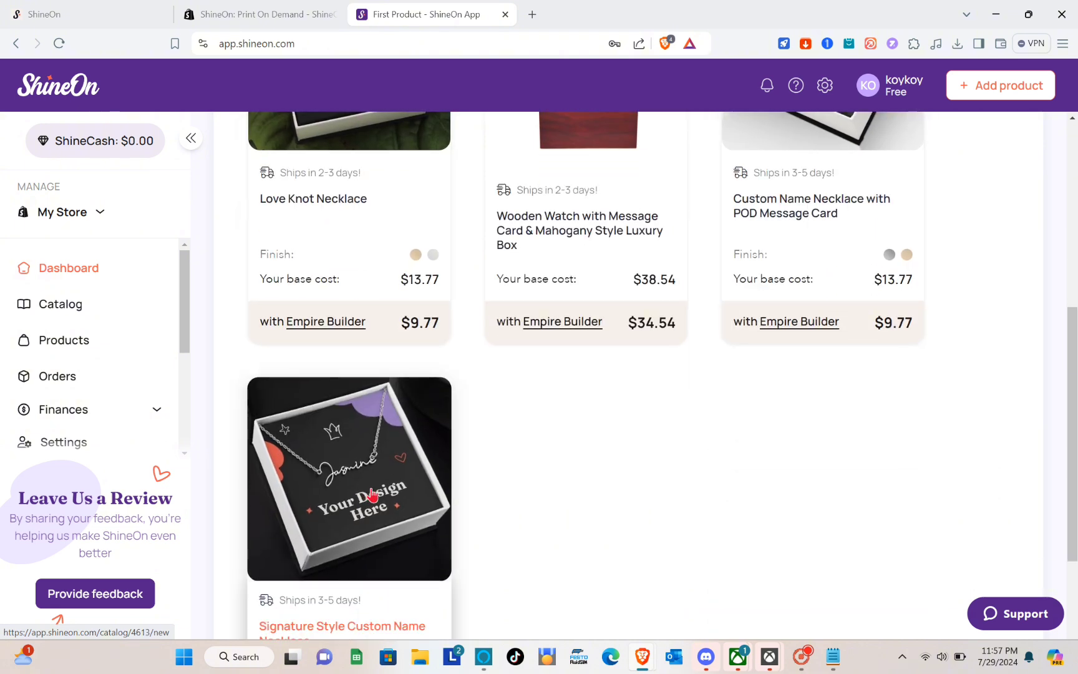
scroll(372, 436, "down", 2)
scroll(561, 350, "up", 6)
scroll(811, 375, "up", 1)
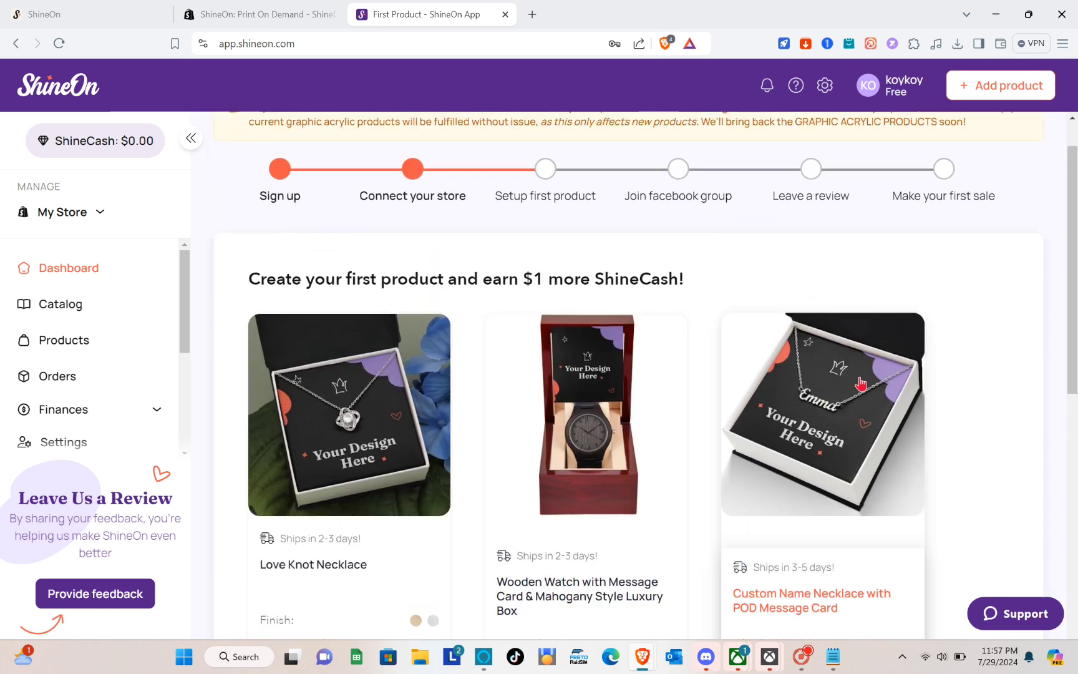
- Start a new product from the Custom Name Necklace with POD Message Card and review its artwork requirements and product details
left_click(856, 384)
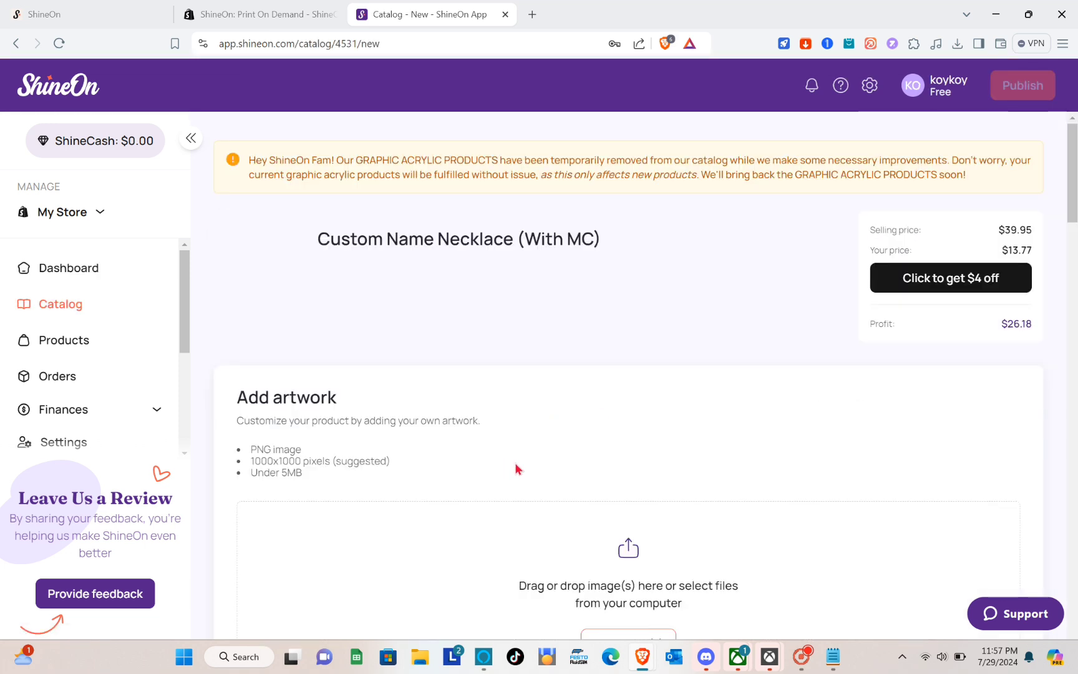
scroll(562, 440, "down", 4)
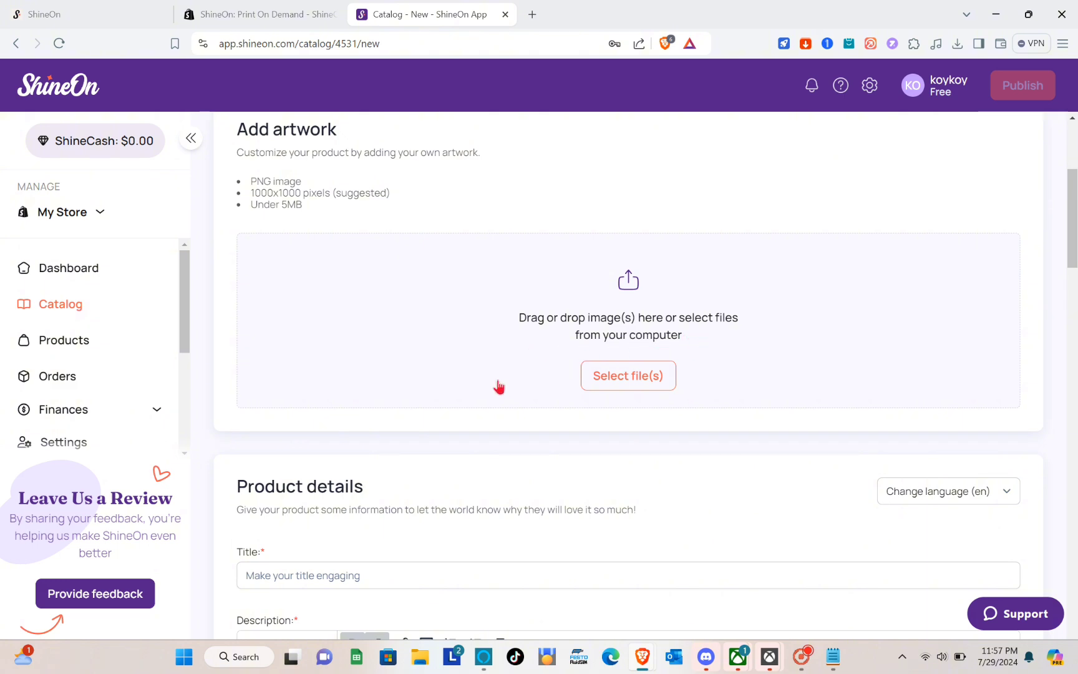
scroll(499, 387, "up", 1)
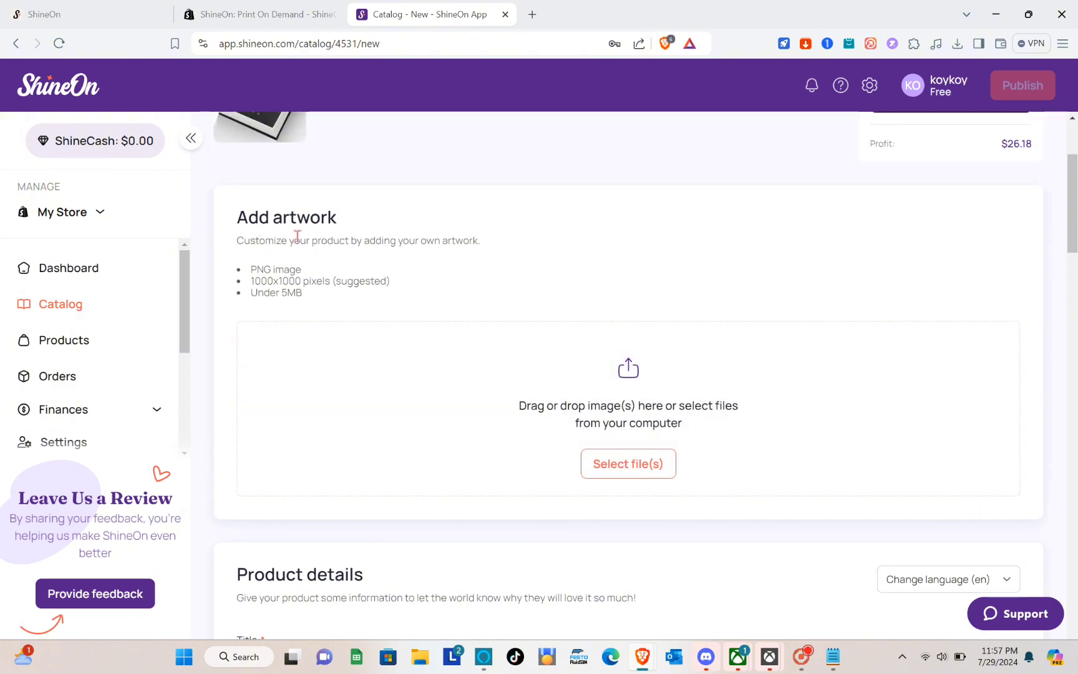
scroll(429, 247, "up", 1)
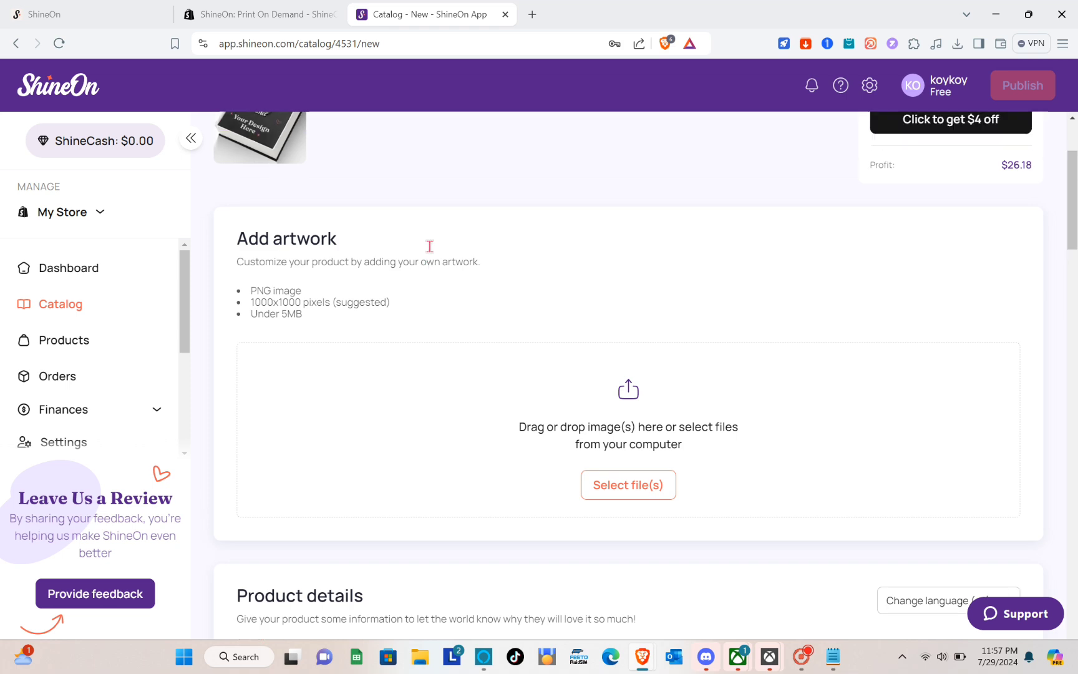
scroll(430, 250, "down", 4)
scroll(430, 253, "down", 1)
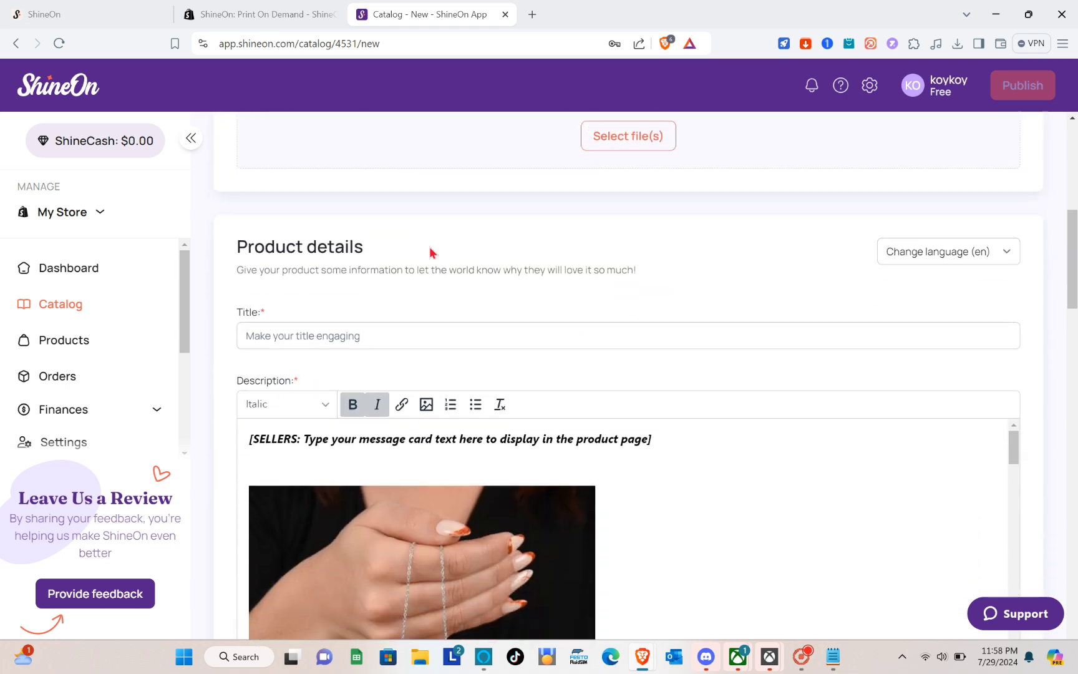
scroll(431, 252, "up", 4)
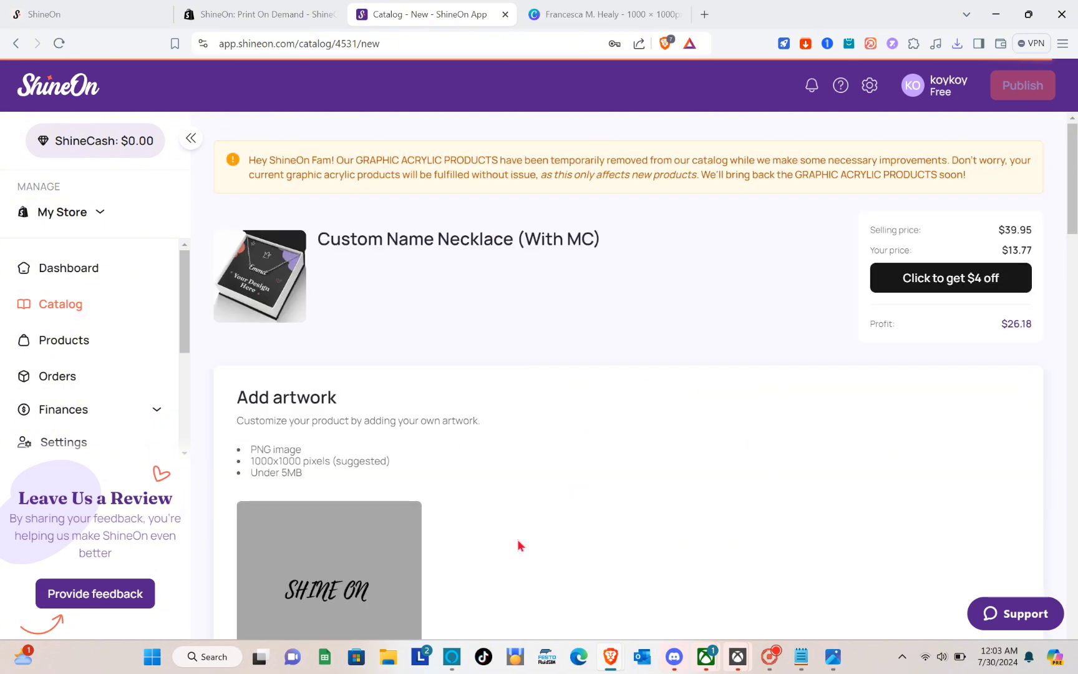
- Check the uploaded SHINE ON artwork against its source design in Canva, and return to the ShineOn product page
scroll(580, 409, "down", 3)
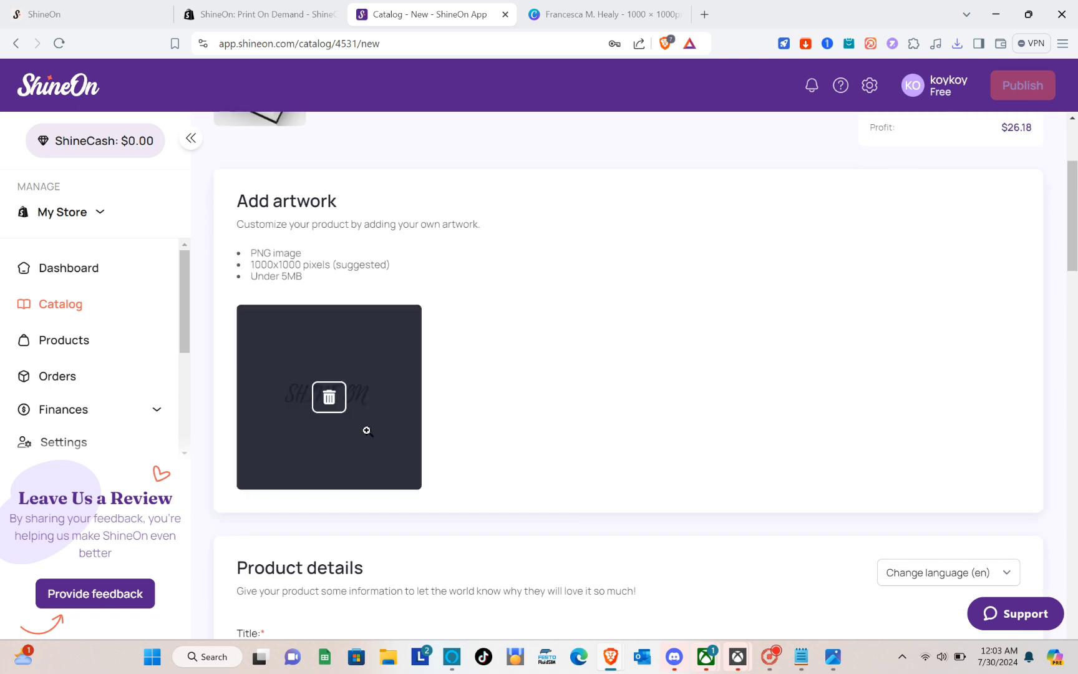
scroll(541, 401, "down", 1)
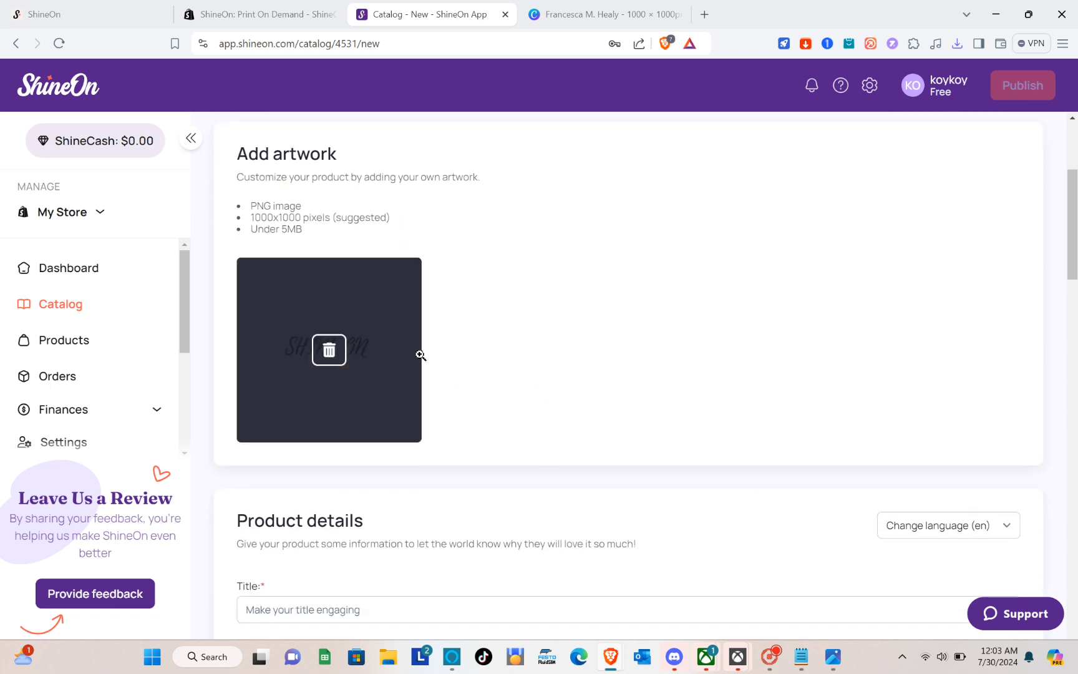
left_click(585, 13)
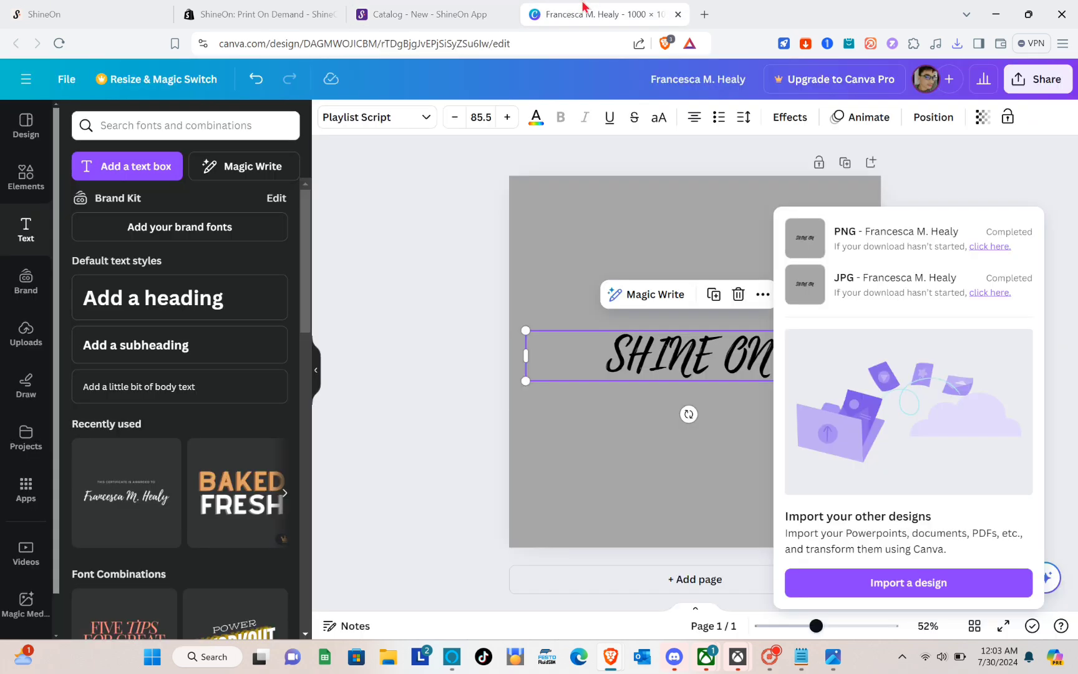
left_click(470, 250)
left_click(421, 14)
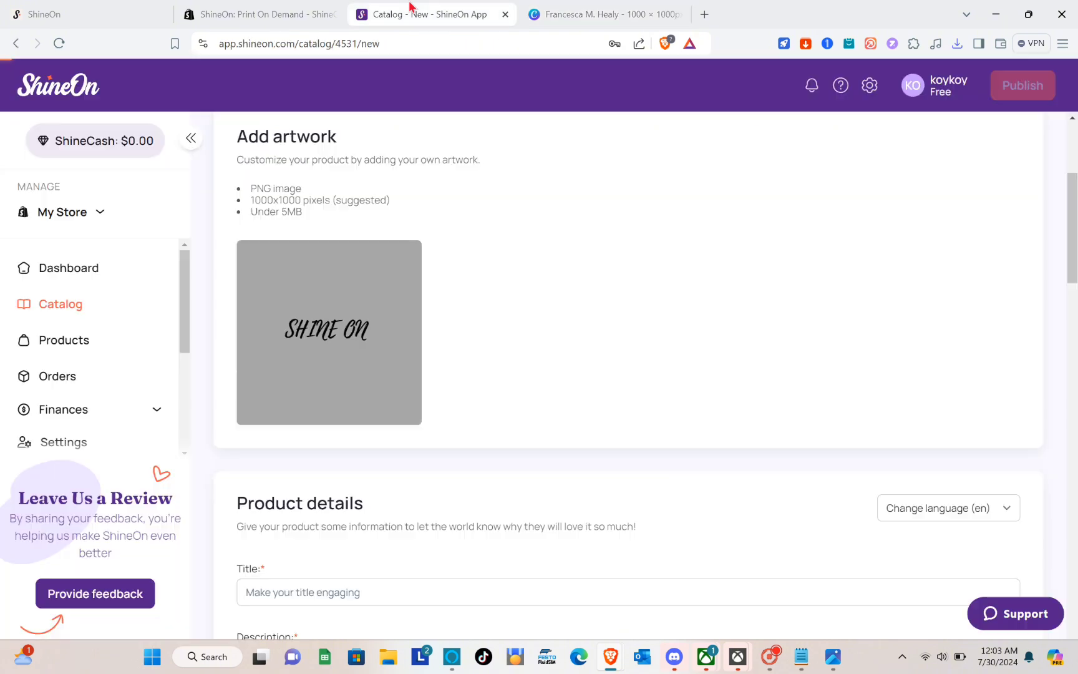
- Title the product "Custom Name Necklace", reusing the catalog name from the product heading
scroll(343, 370, "down", 3)
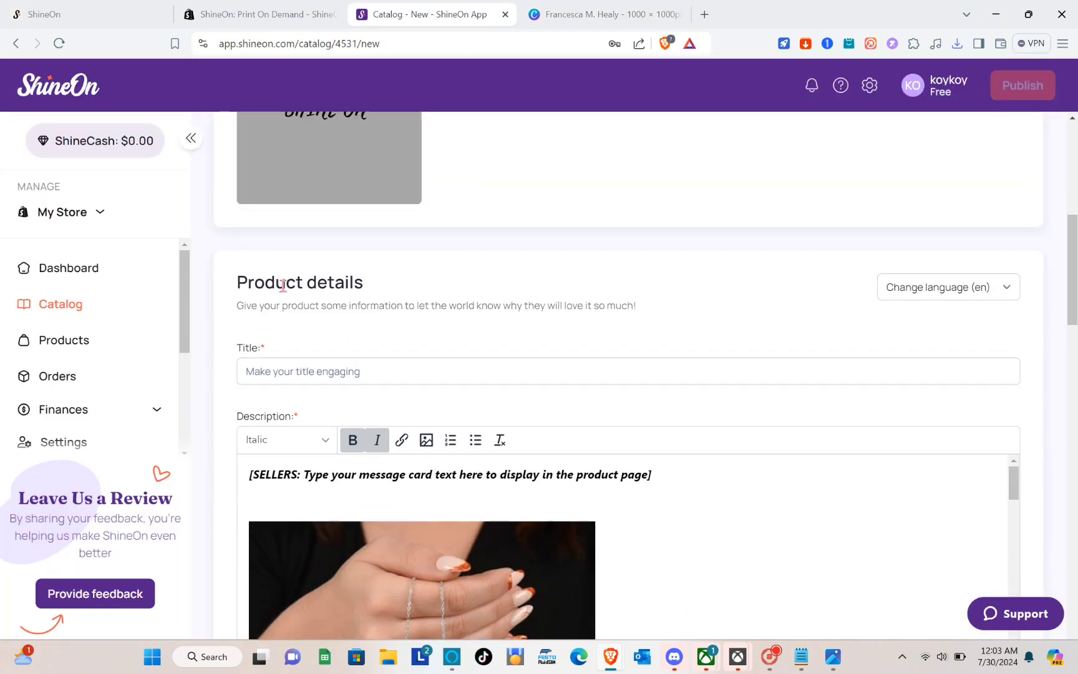
left_click(341, 372)
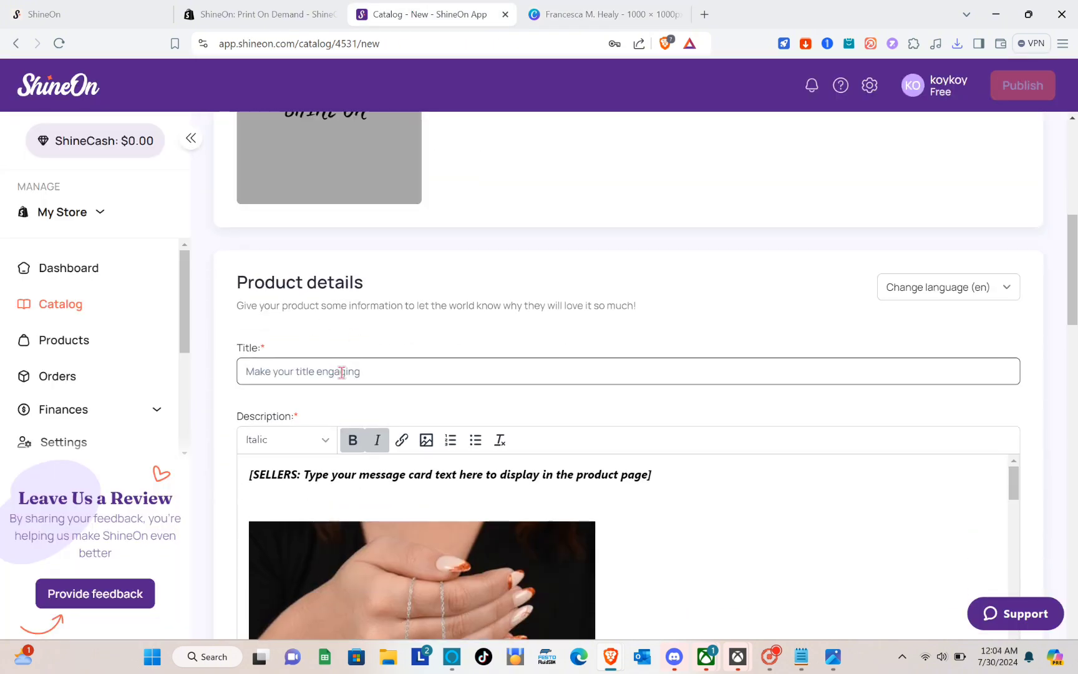
scroll(341, 372, "up", 6)
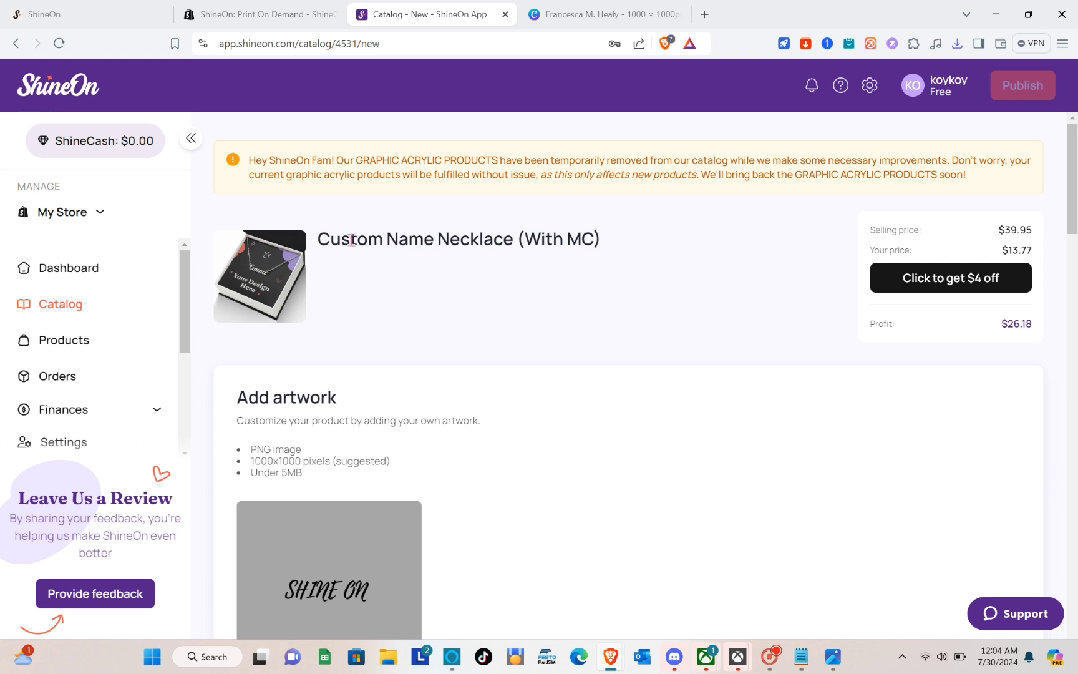
mouse_move(324, 241)
left_mouse_down()
mouse_move(496, 235)
mouse_move(327, 244)
left_mouse_up()
left_click(502, 234)
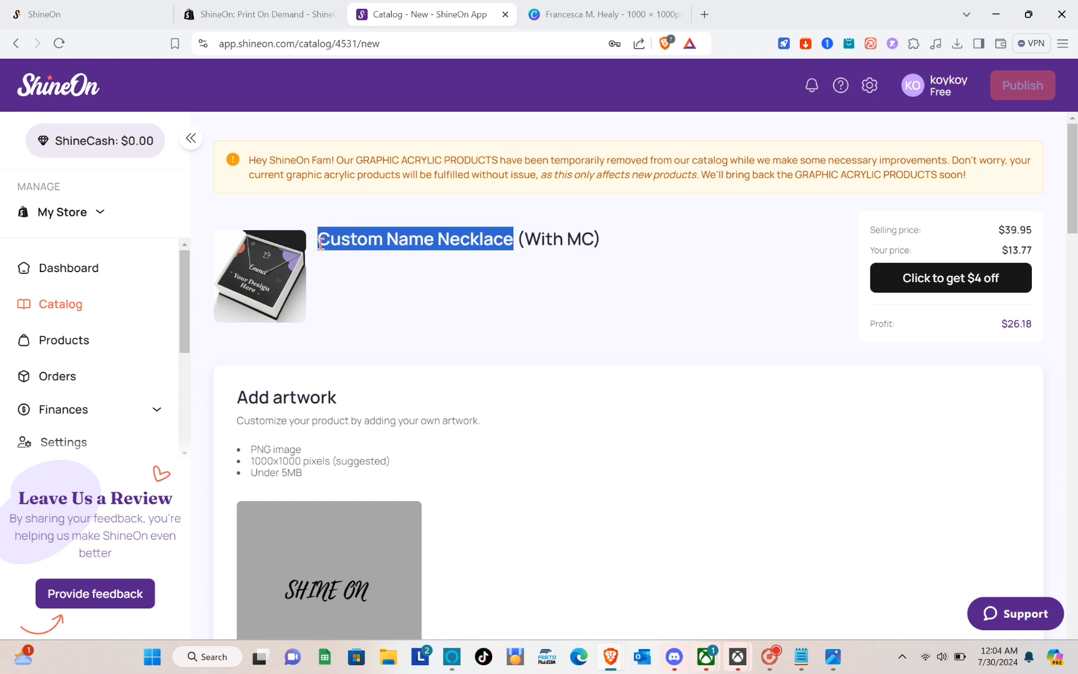
scroll(441, 345, "down", 7)
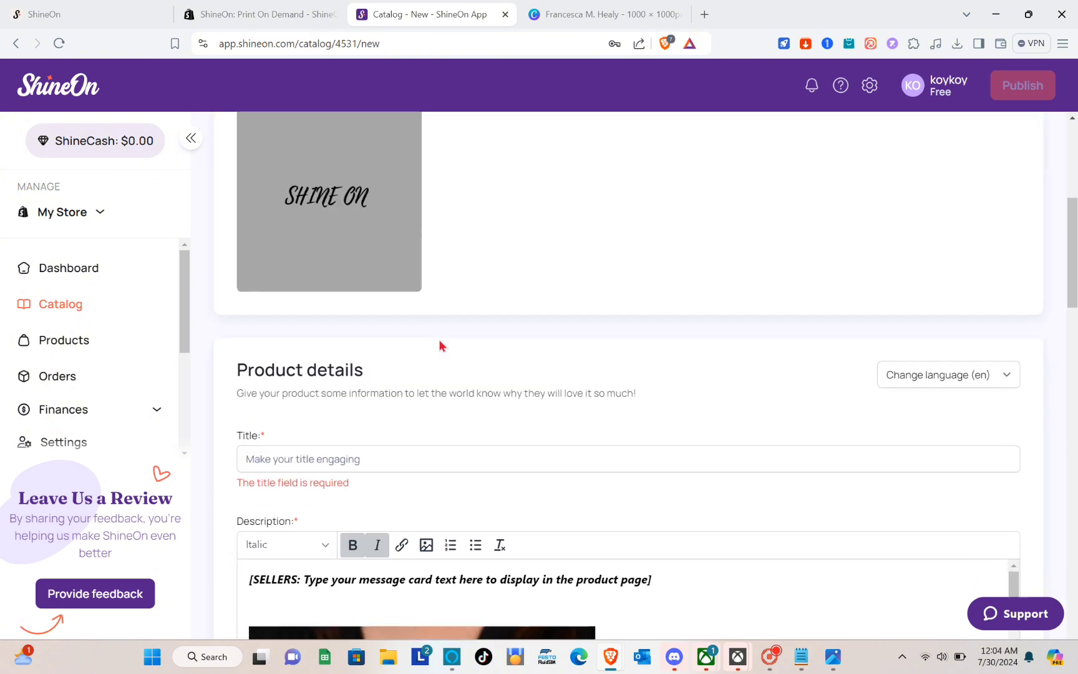
left_click(365, 418)
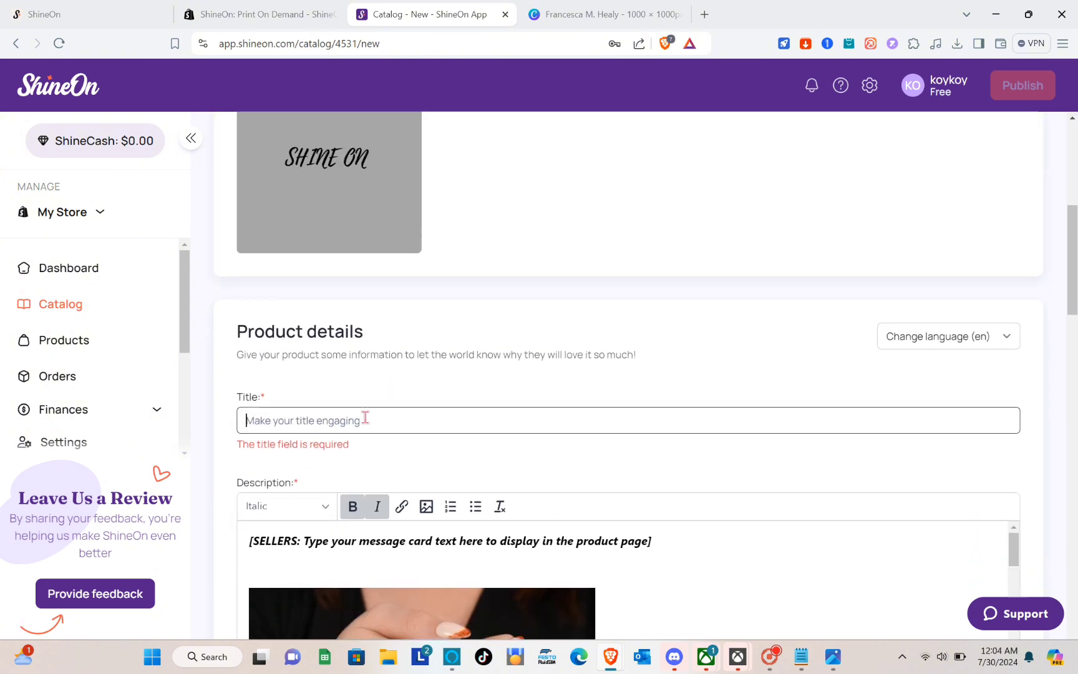
type("Custom Name Necklace")
- Review the prefilled product description and the base cost, price and profit of each variation
scroll(443, 335, "down", 3)
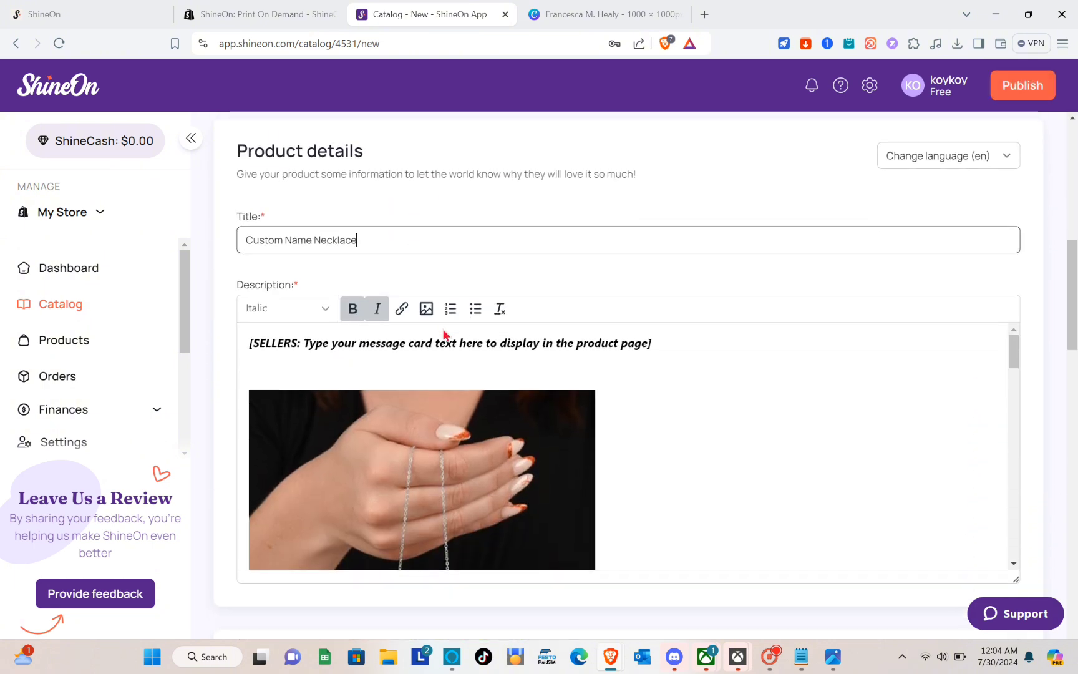
scroll(491, 393, "down", 6)
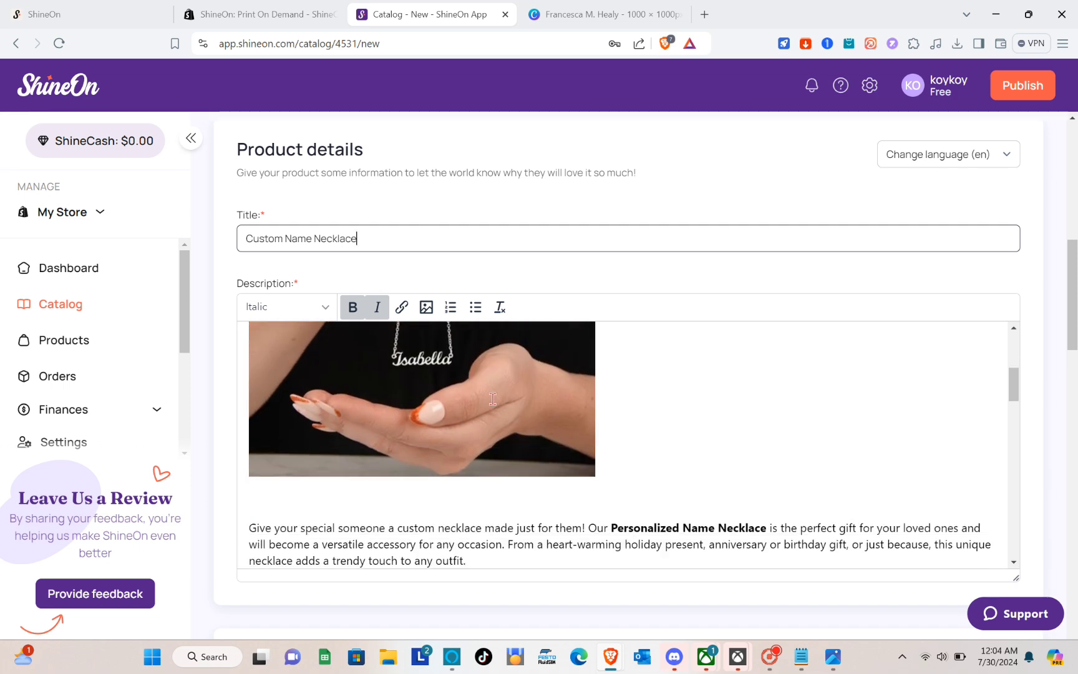
scroll(493, 399, "down", 10)
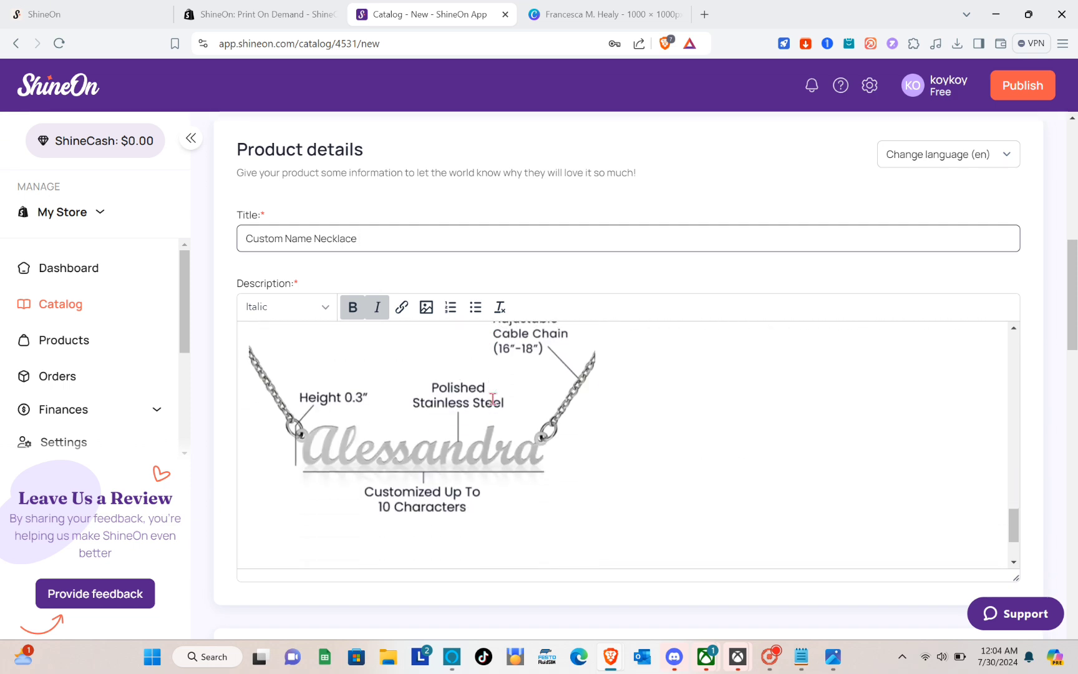
scroll(493, 405, "up", 1)
scroll(493, 404, "down", 1)
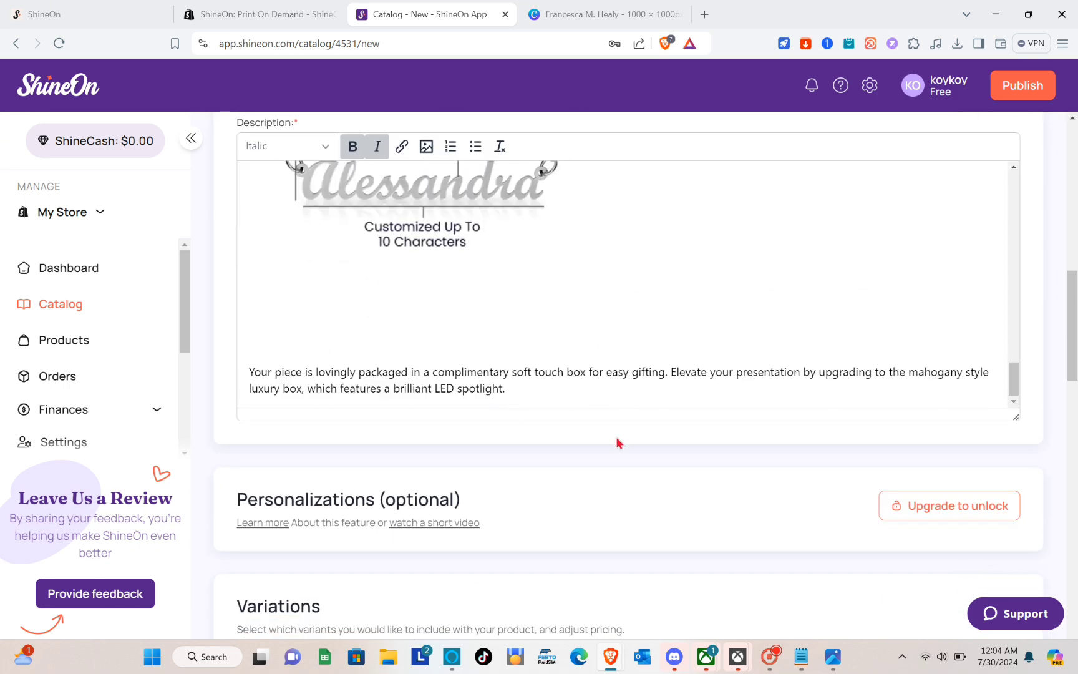
scroll(616, 441, "down", 7)
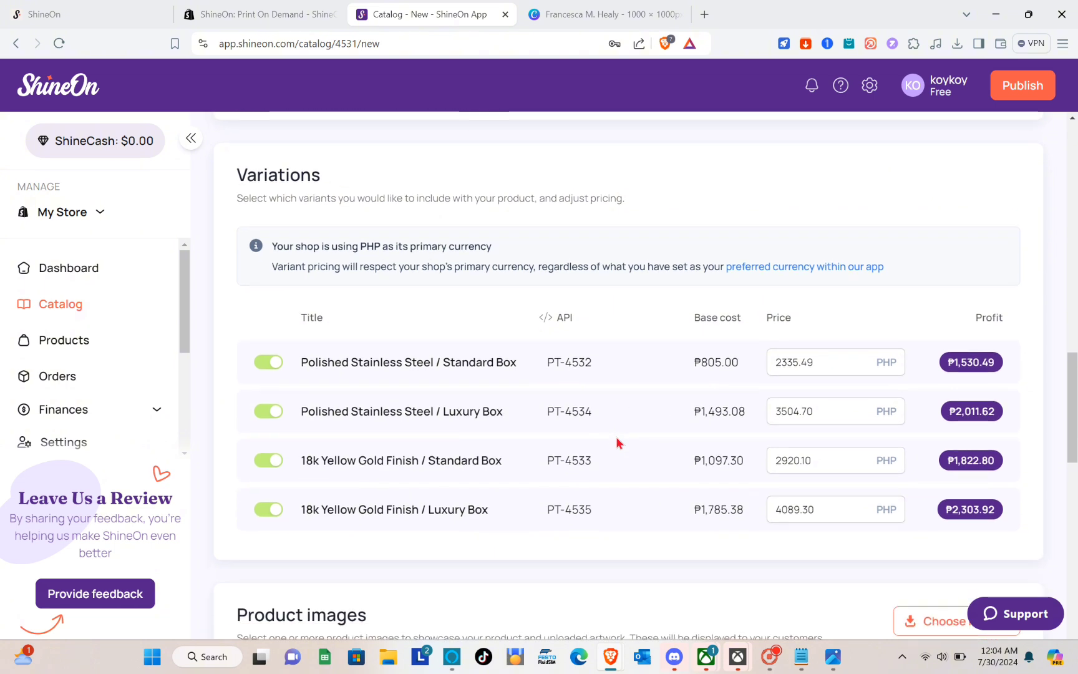
scroll(619, 444, "up", 1)
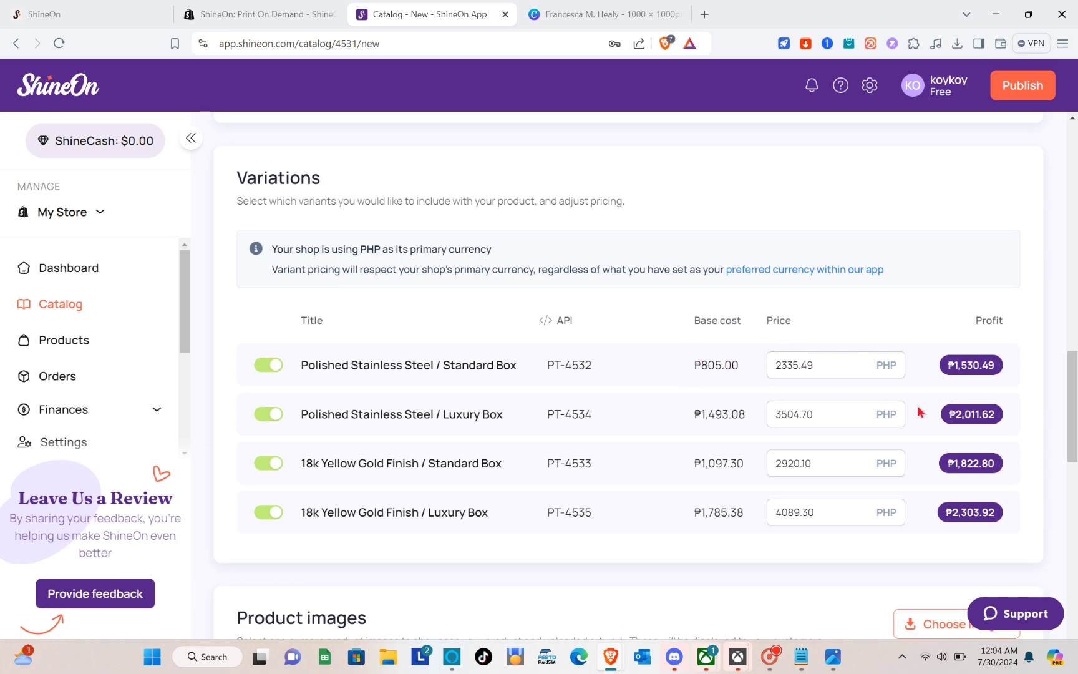
scroll(864, 463, "down", 3)
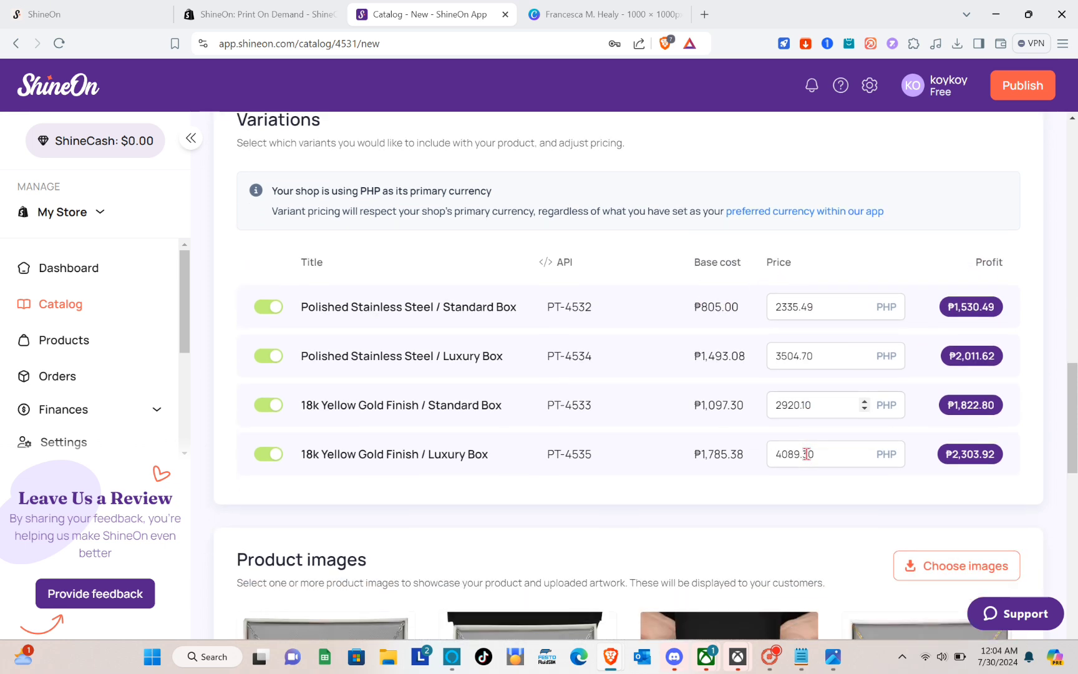
- Look over the product images generated with the SHINE ON artwork and the option for adding more images
scroll(808, 461, "down", 2)
mouse_move(580, 349)
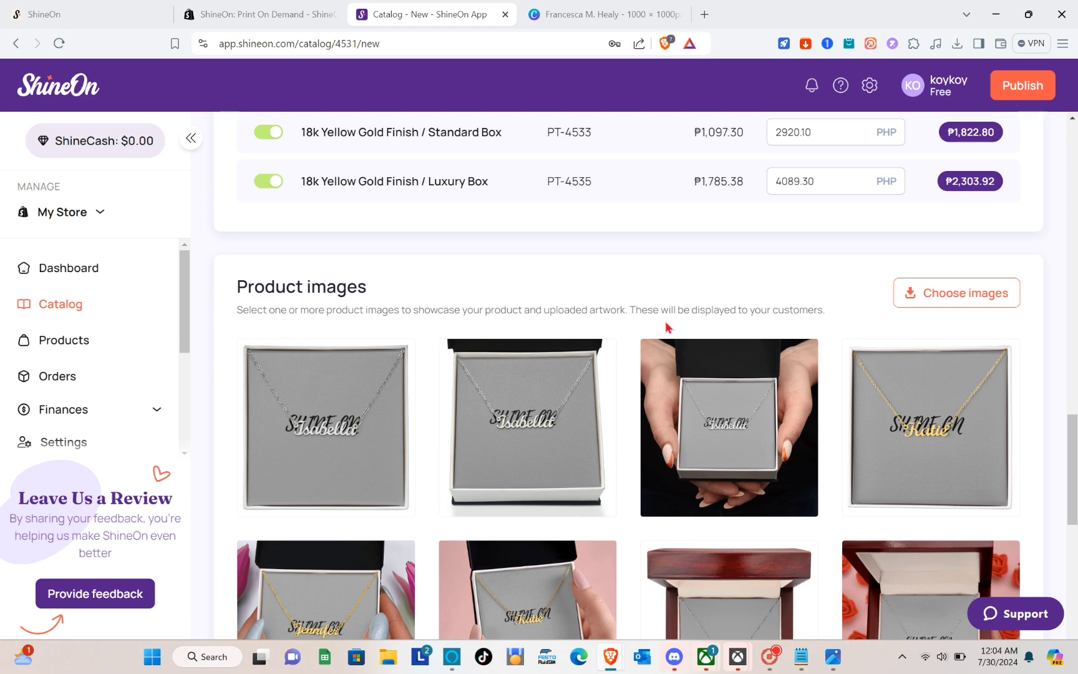
scroll(674, 334, "down", 8)
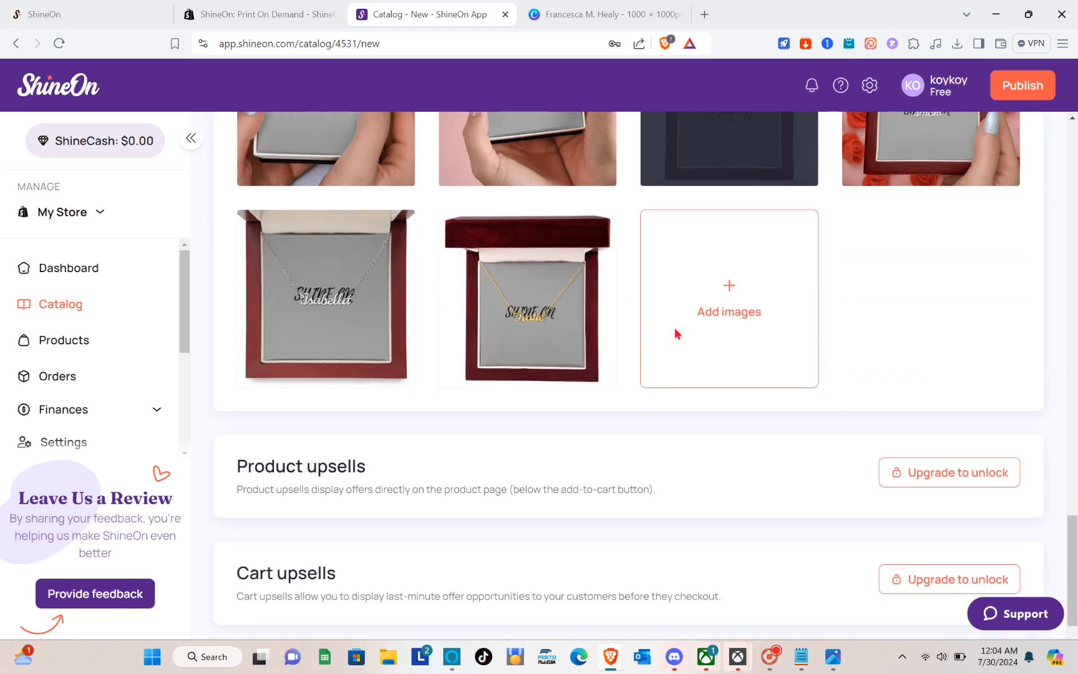
scroll(676, 335, "up", 5)
scroll(677, 334, "down", 4)
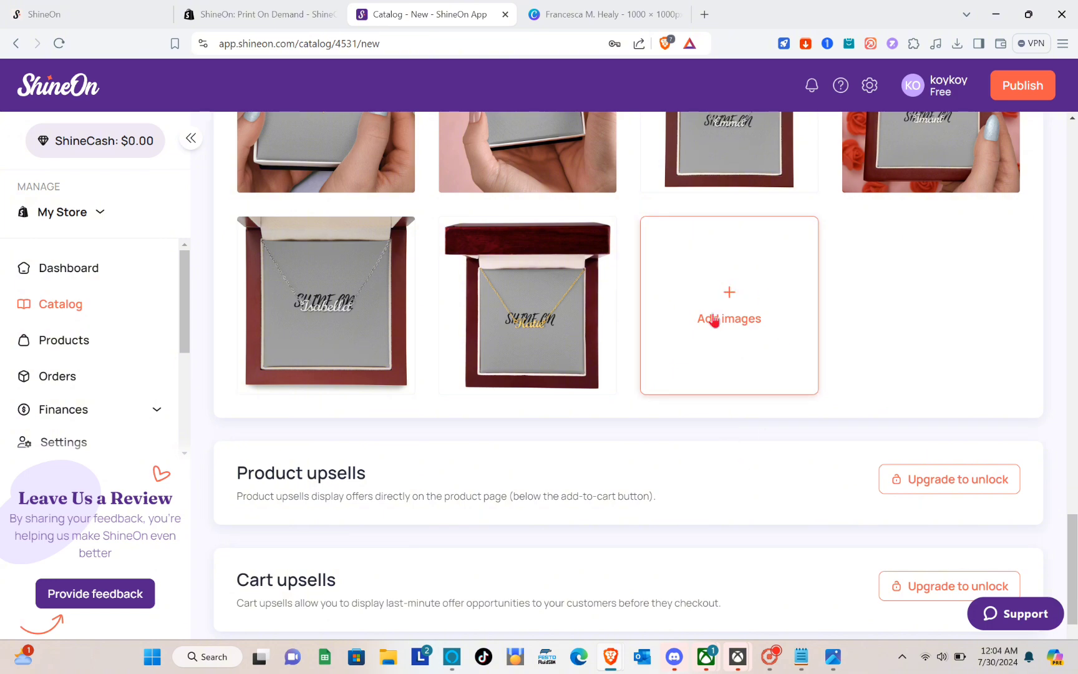
scroll(683, 512, "down", 3)
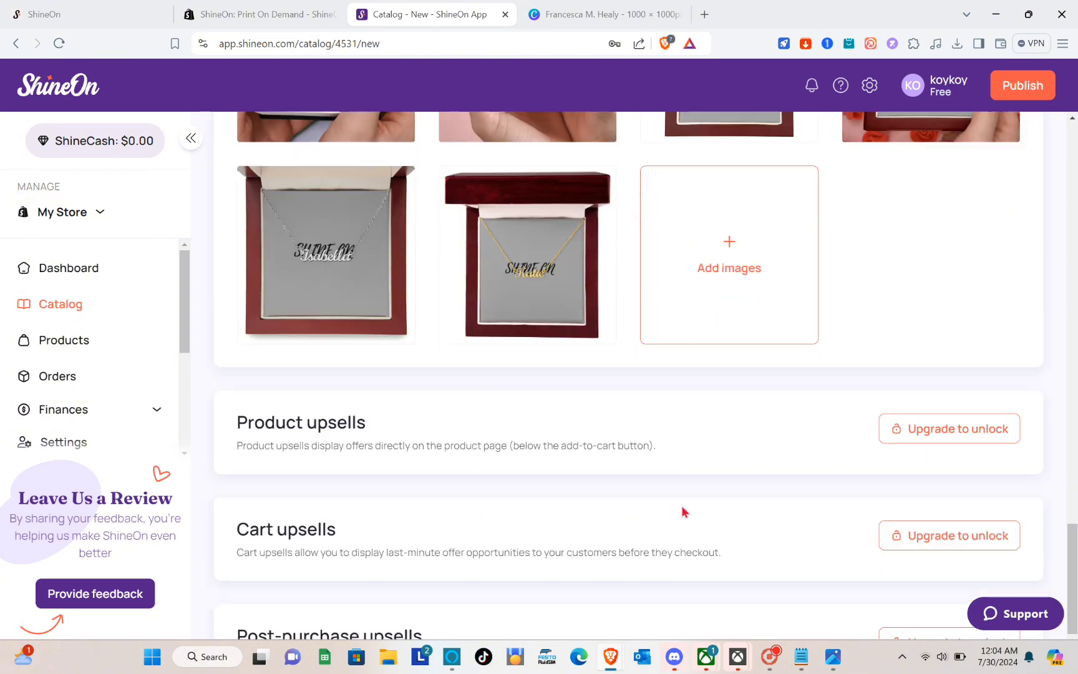
- Examine the optional personalizations, the product, cart and post-purchase upsells, and the artwork swapper option
scroll(683, 512, "up", 10)
scroll(683, 512, "up", 5)
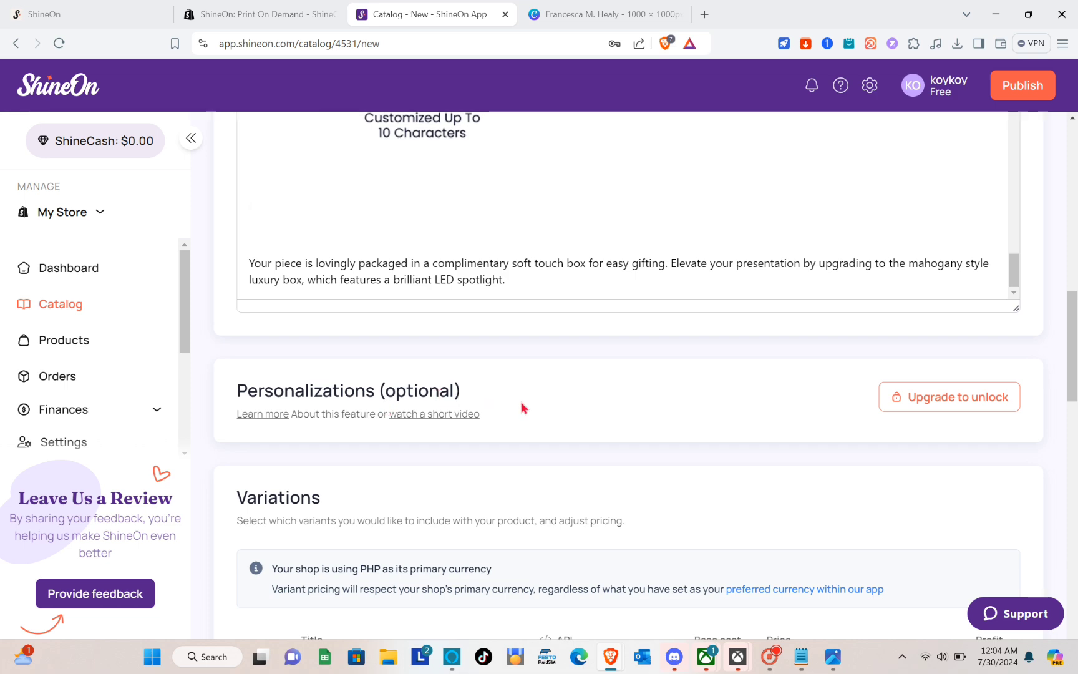
scroll(616, 441, "down", 1)
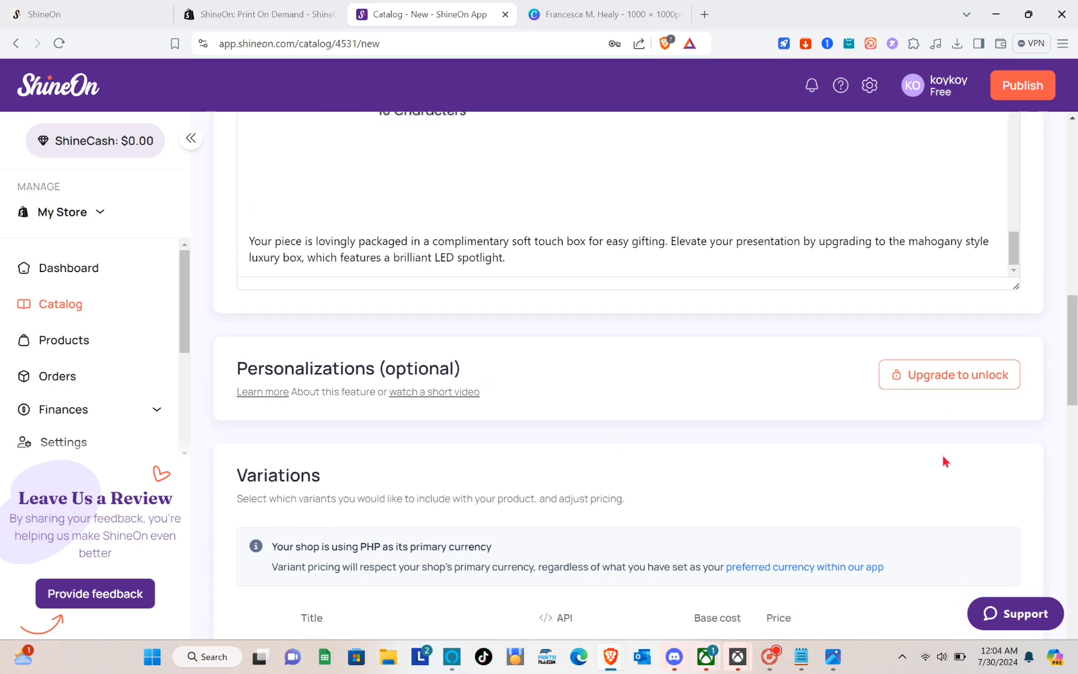
scroll(943, 457, "down", 15)
scroll(942, 460, "down", 1)
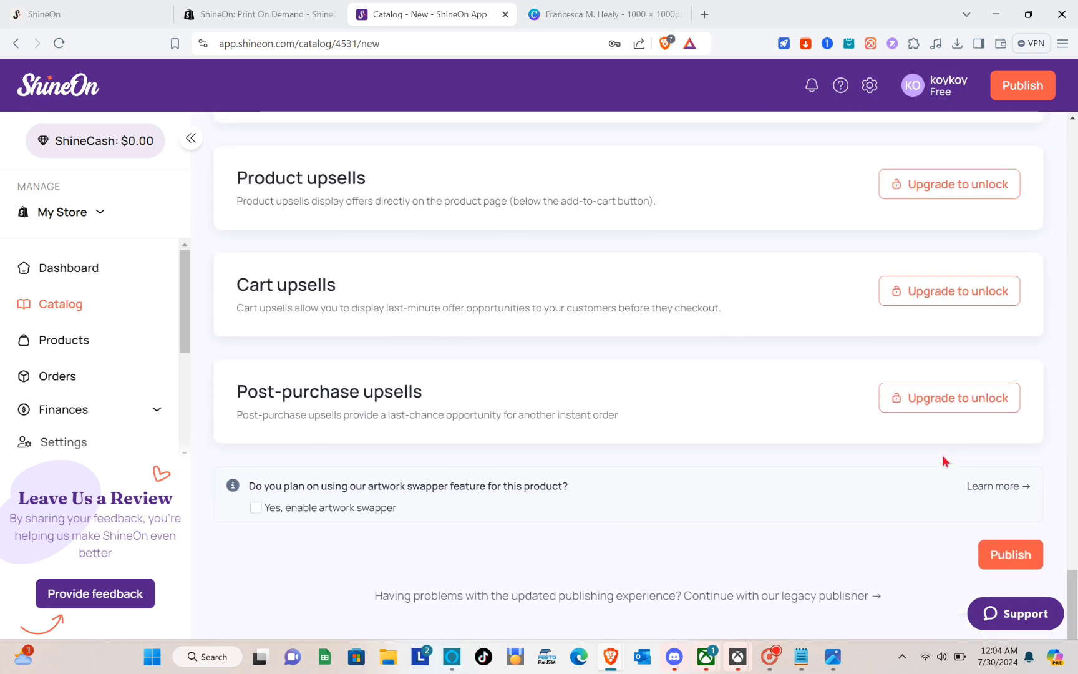
scroll(367, 233, "up", 2)
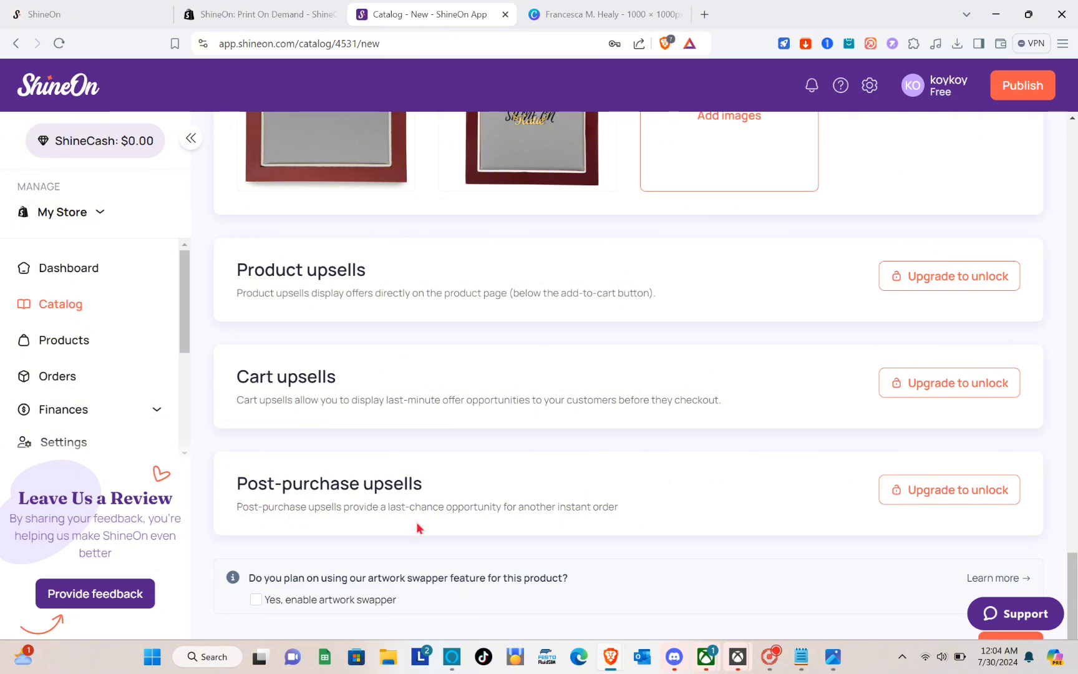
- Recheck the description and variation pricing, and publish the custom name necklace
scroll(417, 527, "up", 12)
scroll(416, 528, "down", 5)
scroll(417, 527, "up", 2)
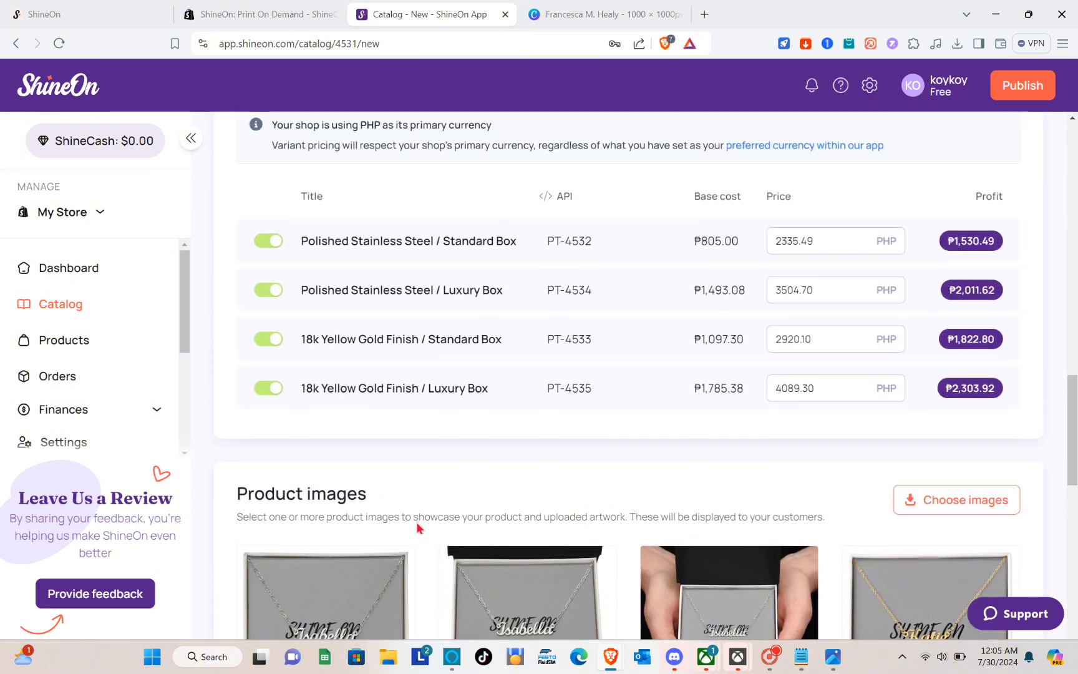
scroll(417, 527, "up", 8)
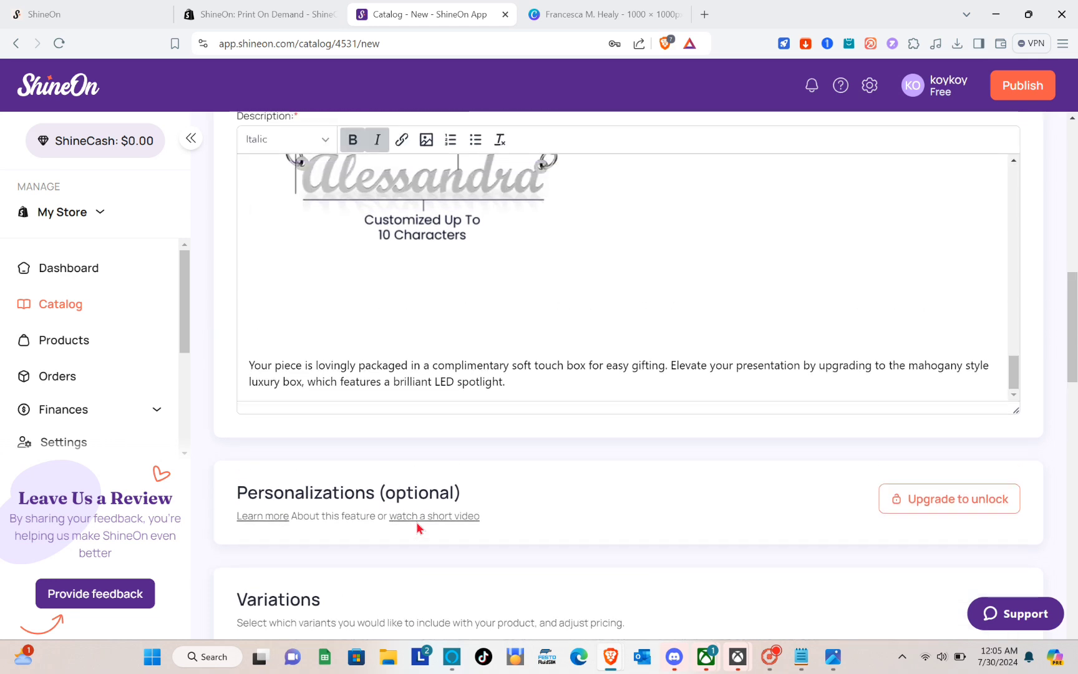
scroll(416, 521, "up", 3)
scroll(417, 522, "down", 10)
scroll(417, 527, "up", 3)
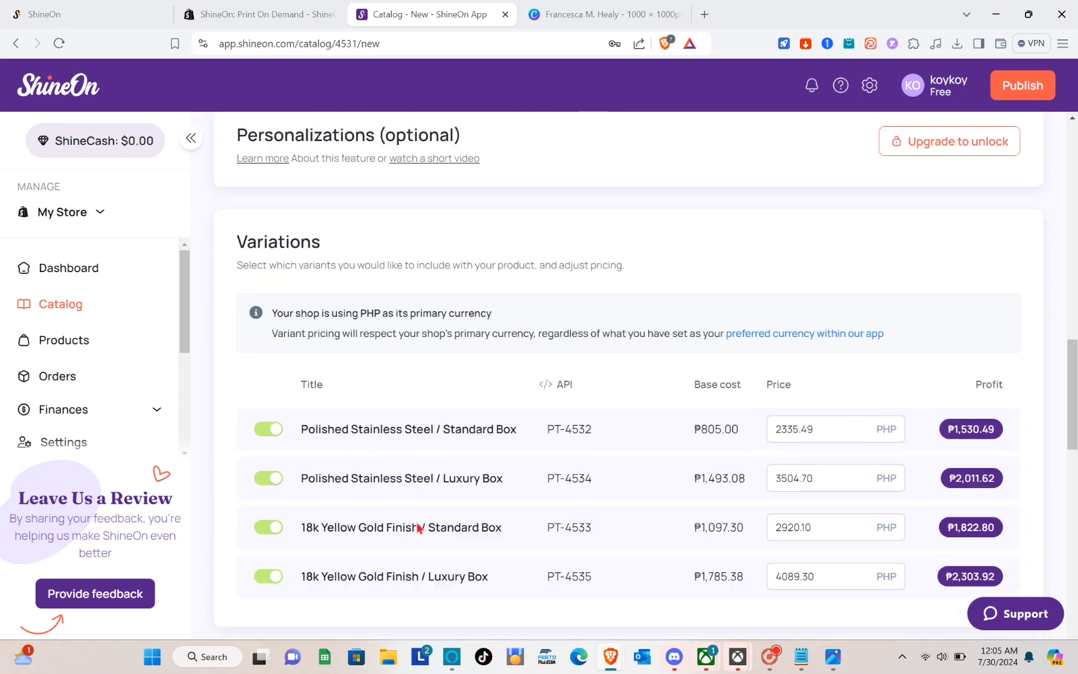
scroll(418, 527, "up", 10)
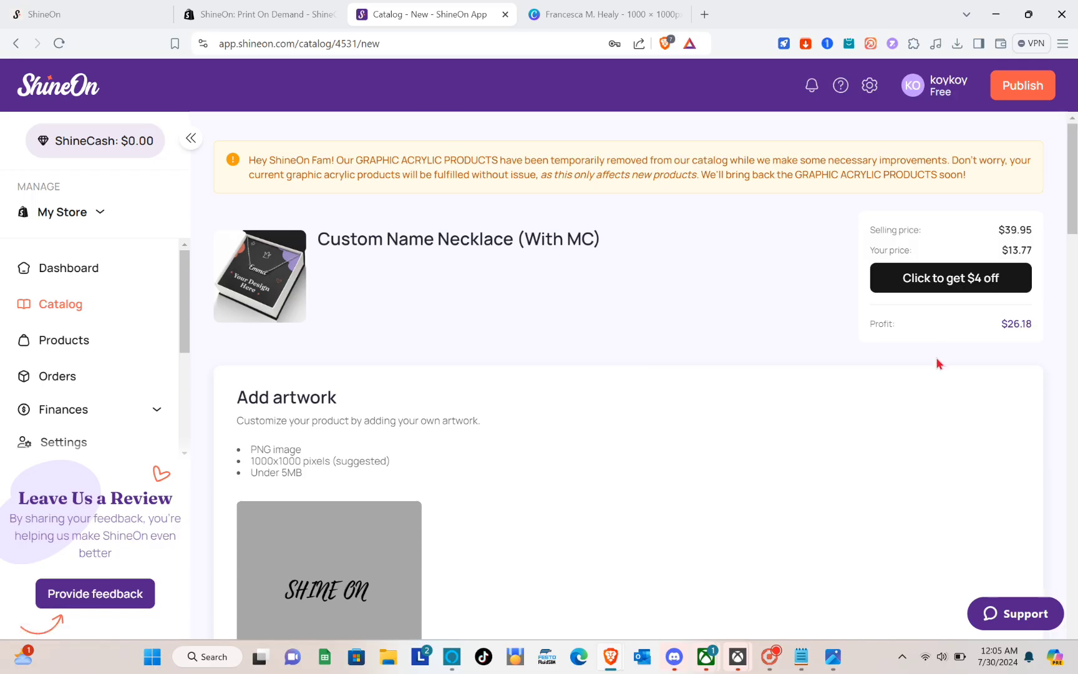
left_click(1026, 92)
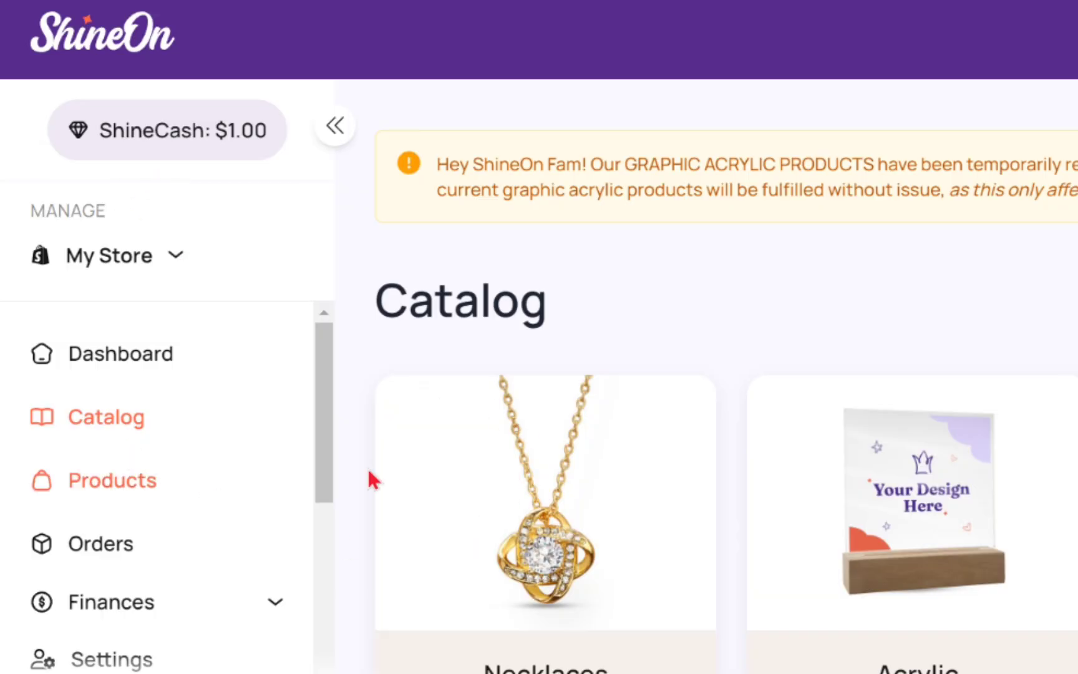
- Browse the product categories in the catalog, from necklaces and watches to wall art and apparel
scroll(739, 578, "down", 8)
scroll(739, 578, "up", 2)
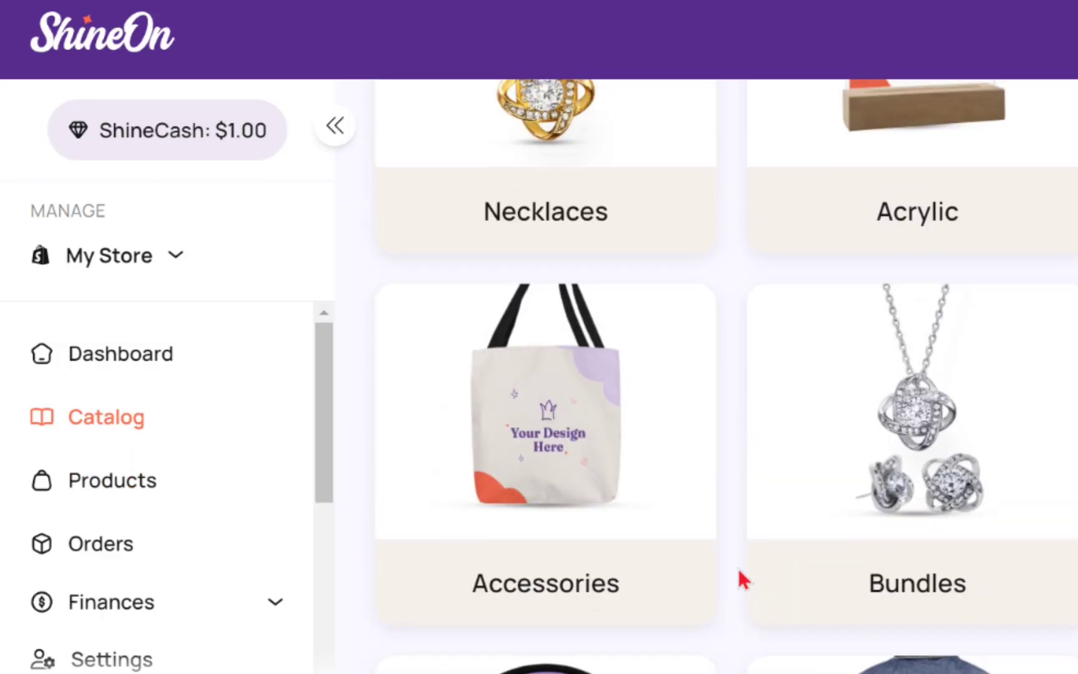
scroll(739, 569, "up", 5)
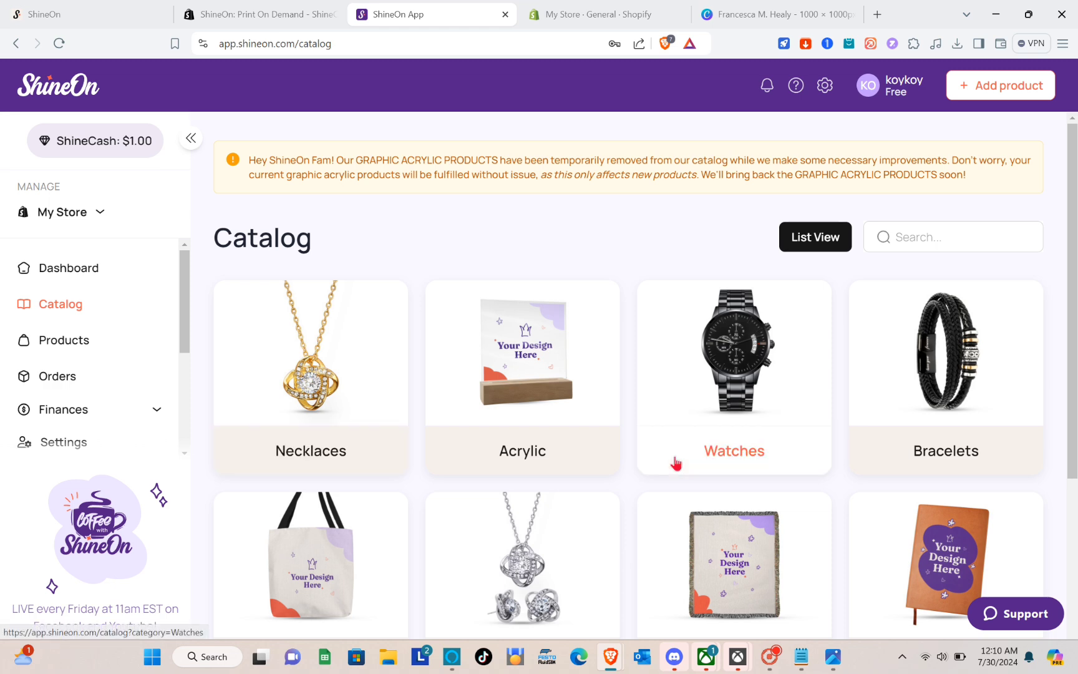
scroll(590, 402, "down", 3)
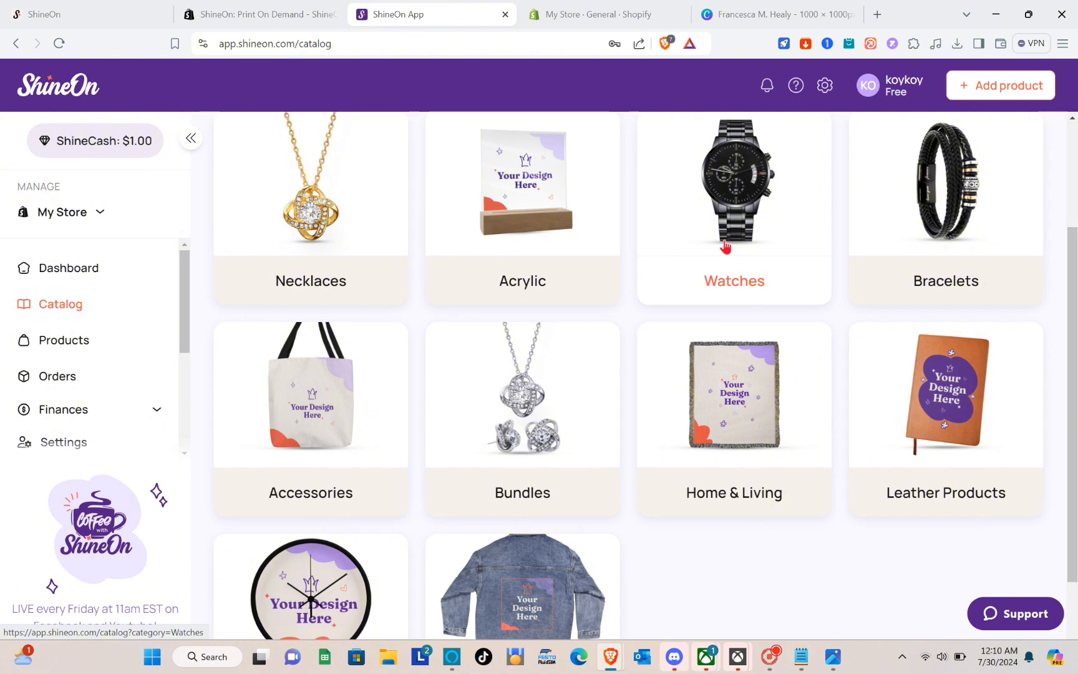
scroll(725, 246, "down", 2)
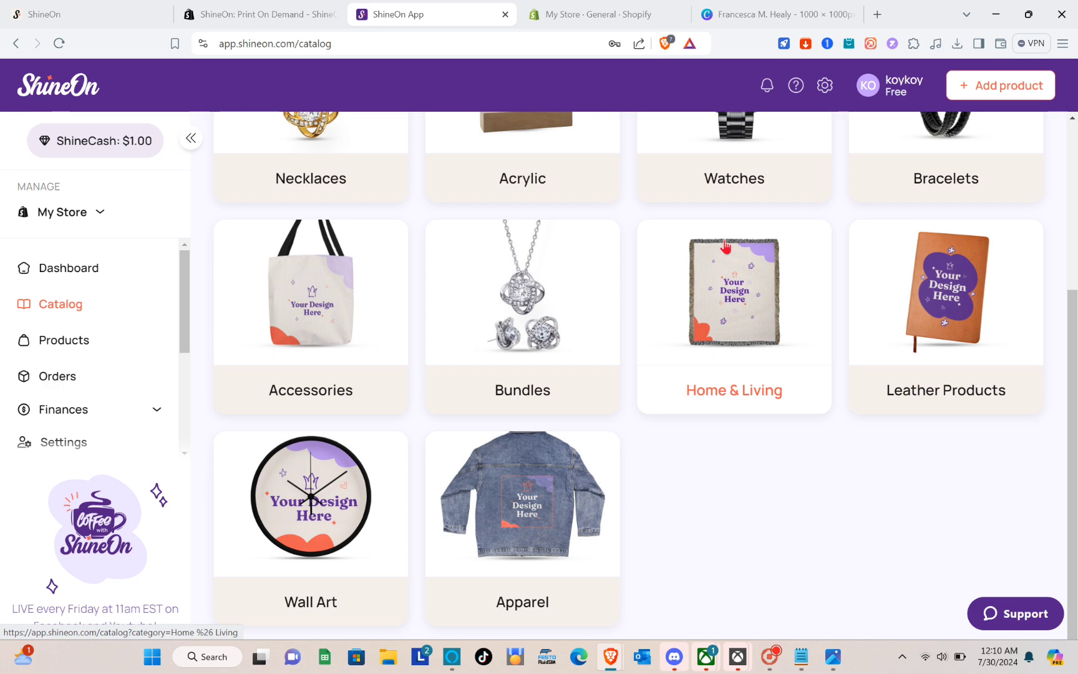
scroll(529, 259, "up", 5)
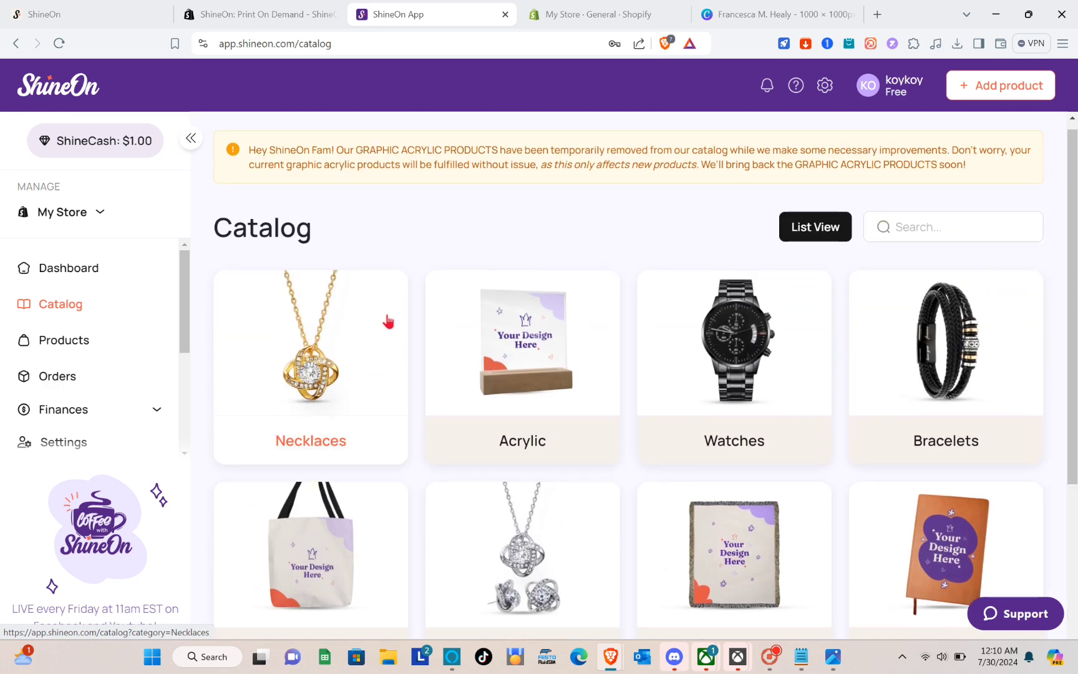
- Open the Engraved subcategory of the Necklaces catalog and look through its products and base costs
left_click(388, 320)
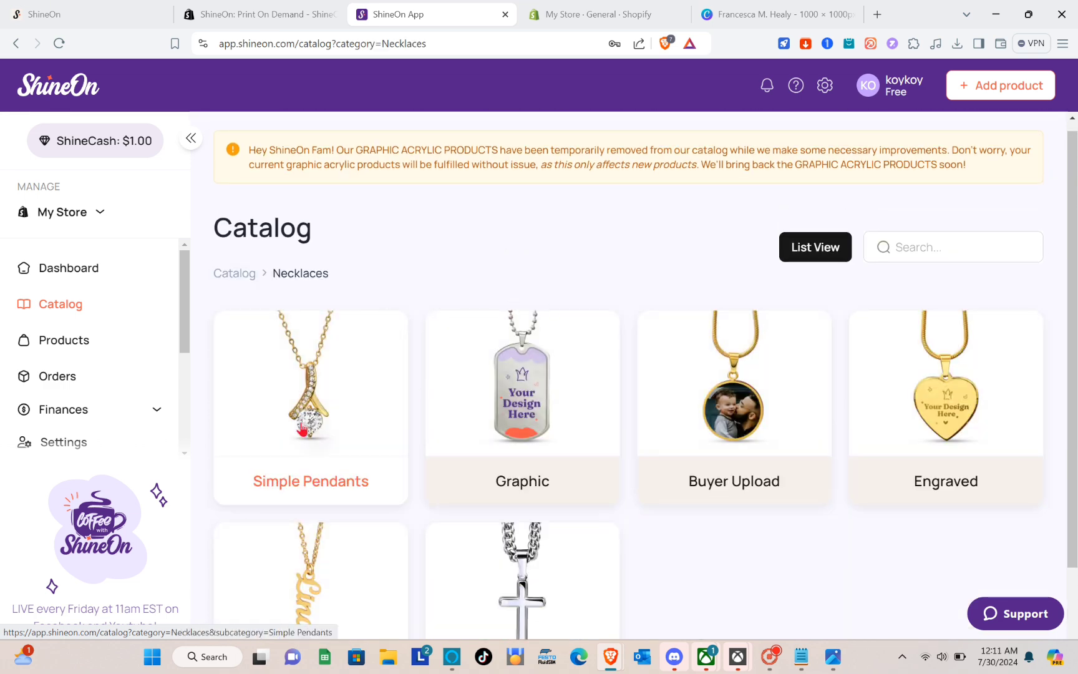
scroll(382, 467, "down", 2)
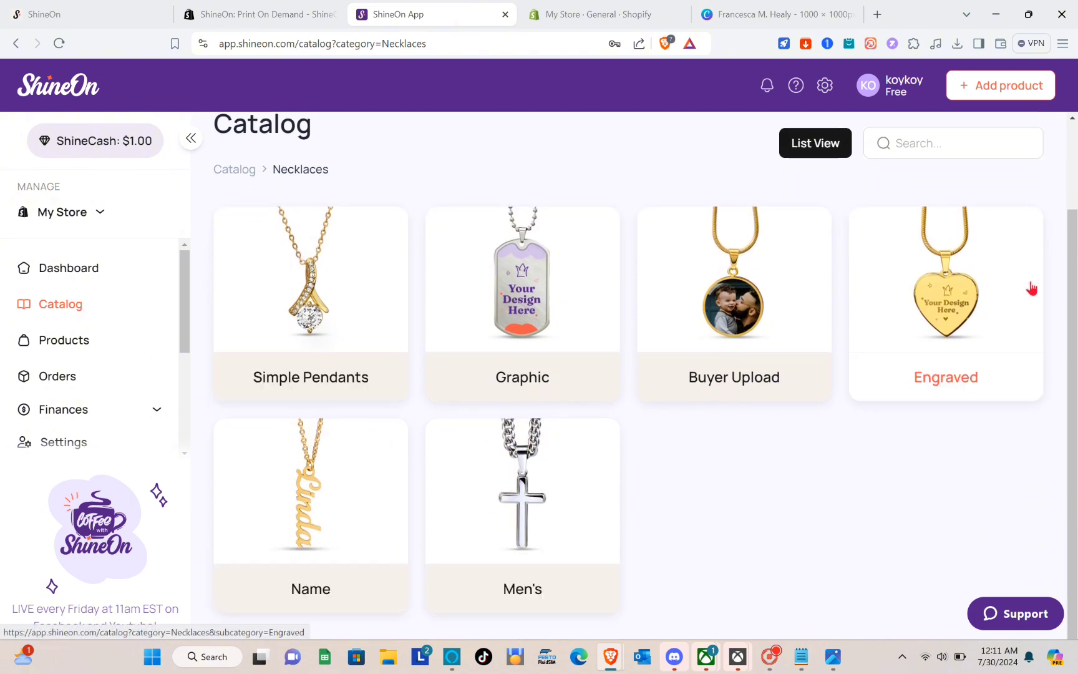
left_click(954, 293)
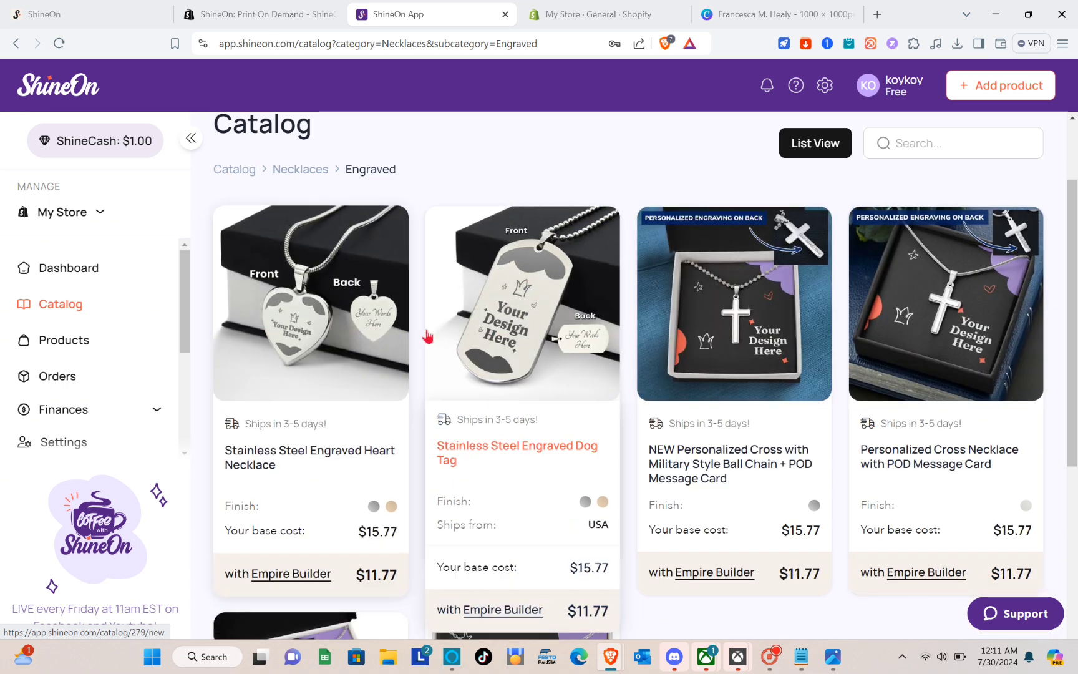
scroll(427, 337, "down", 5)
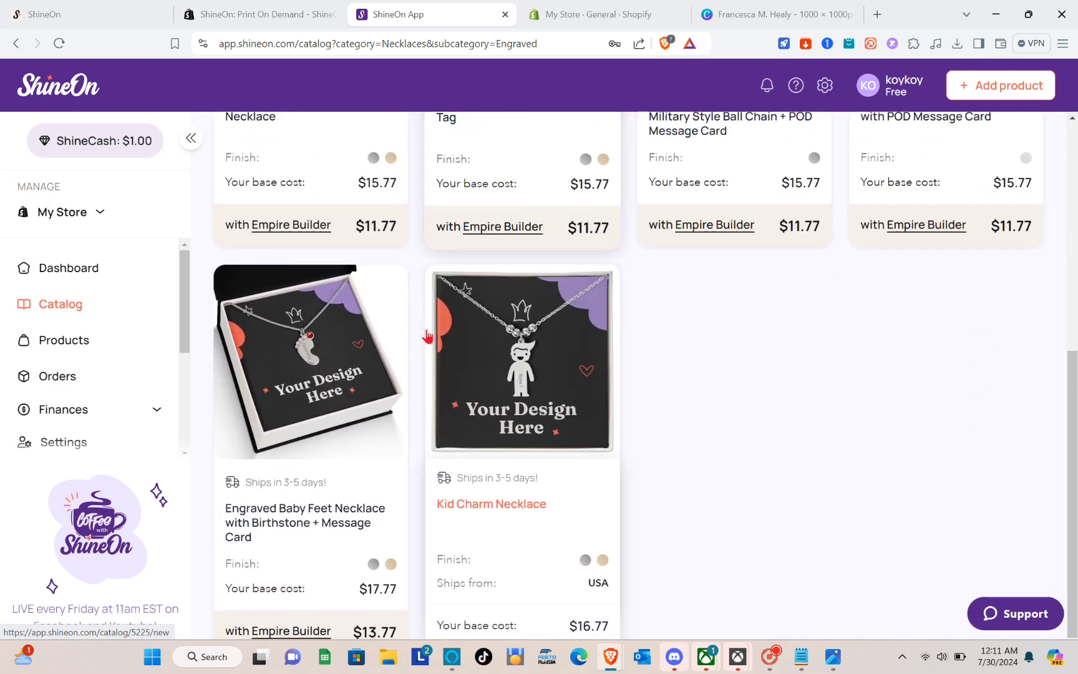
- Open the Stainless Steel Engraved Heart Necklace from the Engraved catalog and check its artwork file requirements
scroll(427, 337, "up", 5)
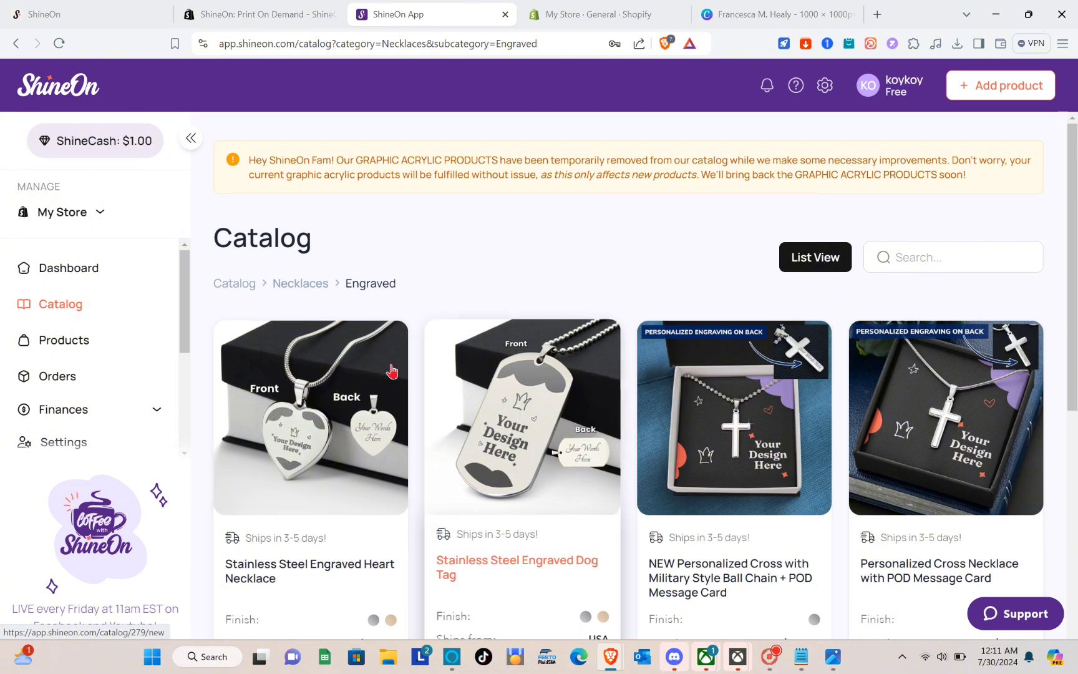
left_click(341, 389)
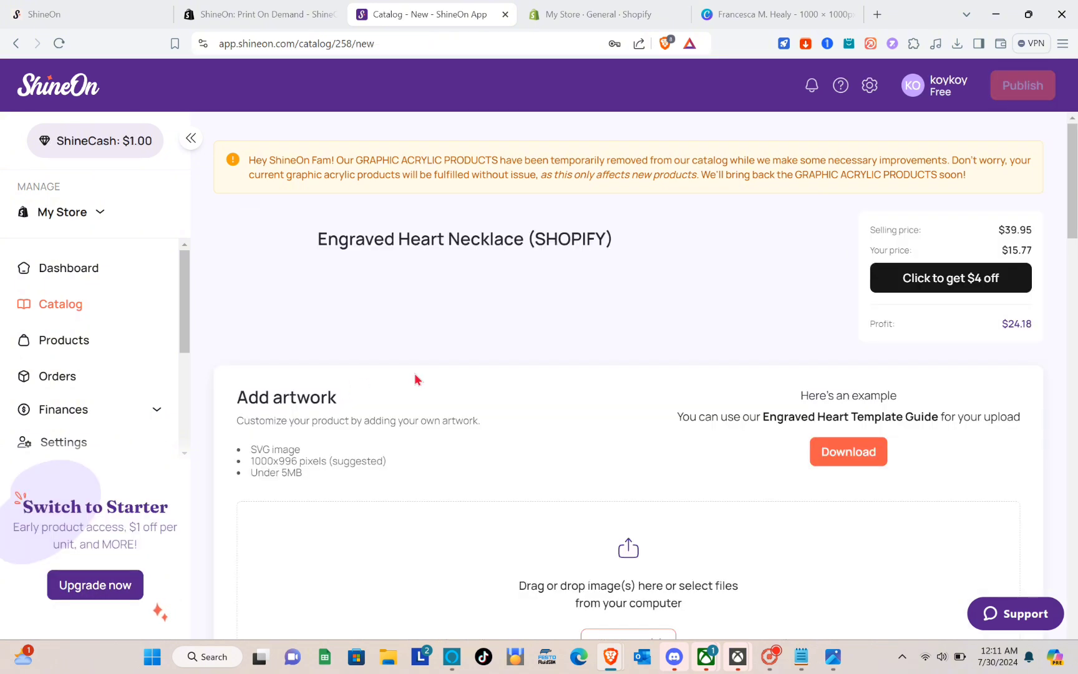
scroll(517, 389, "down", 3)
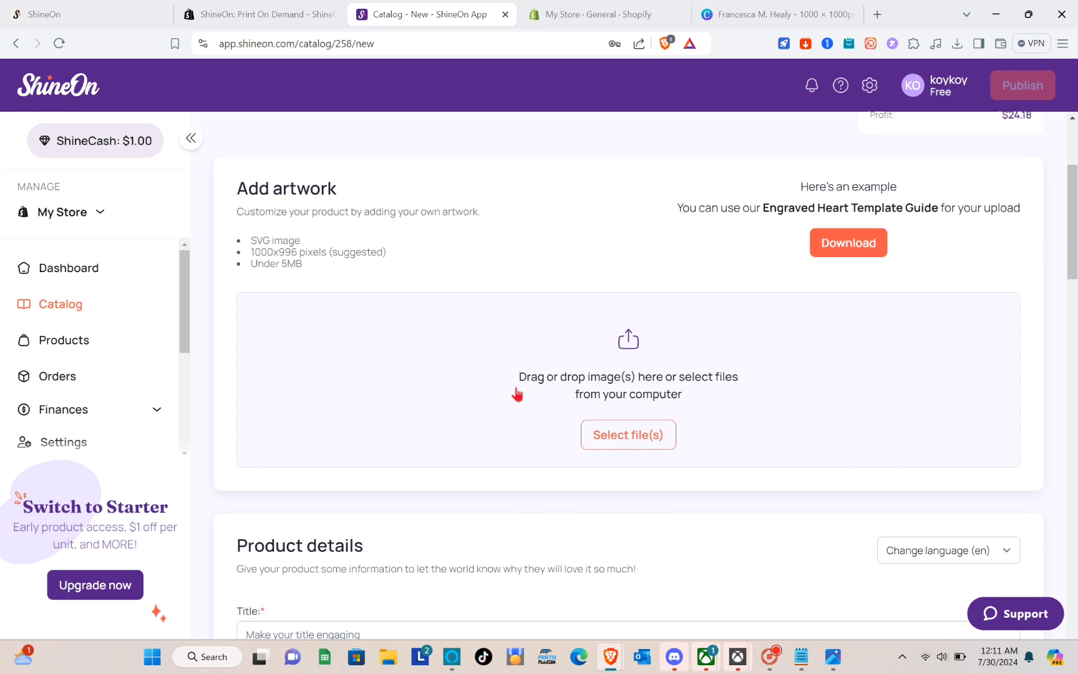
scroll(517, 393, "down", 1)
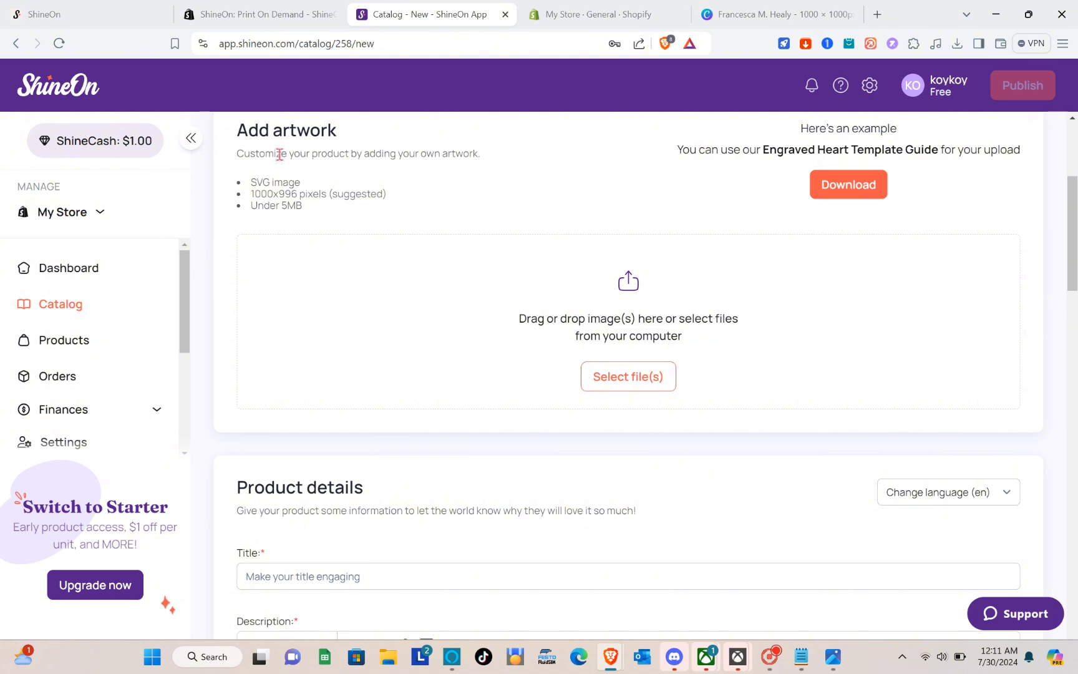
left_click(612, 369)
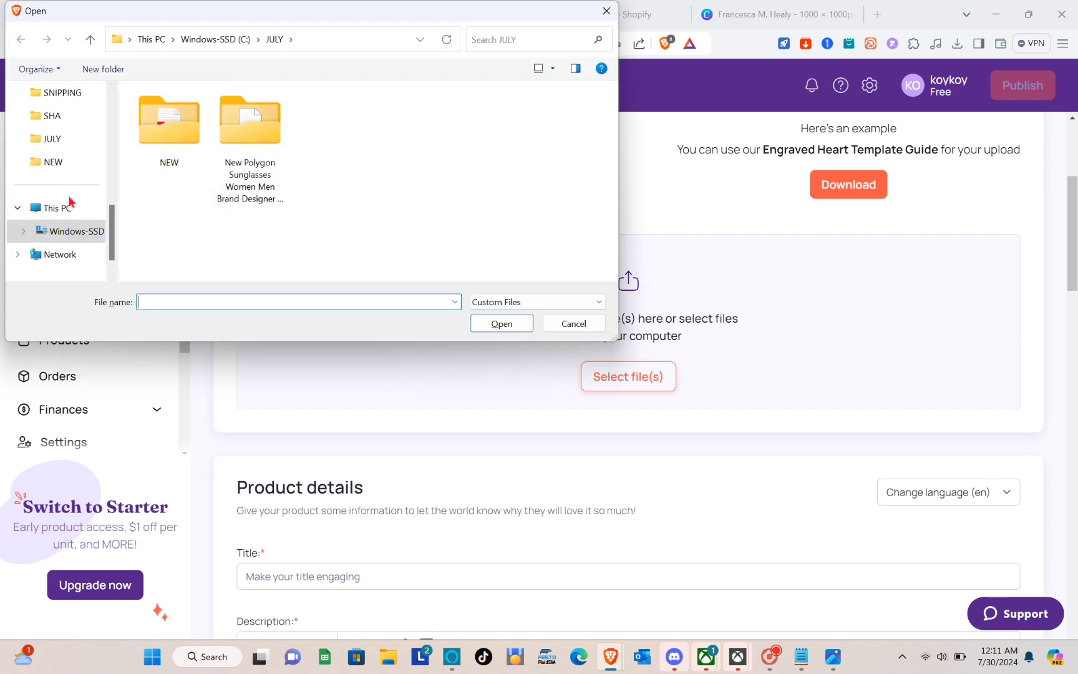
left_click(83, 145)
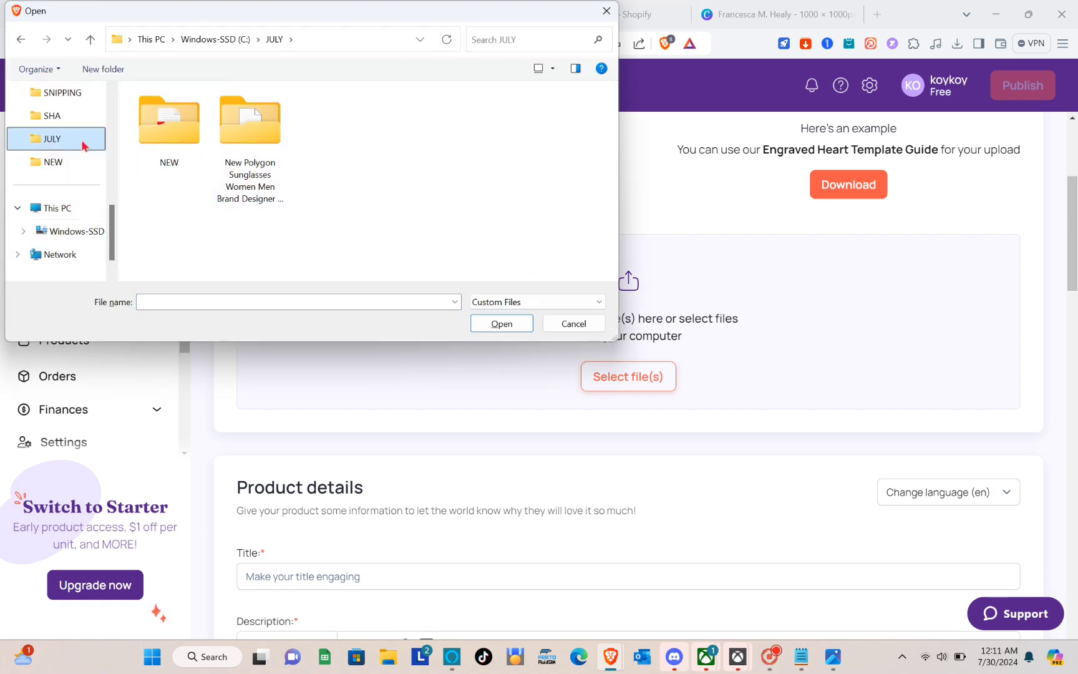
left_click(606, 11)
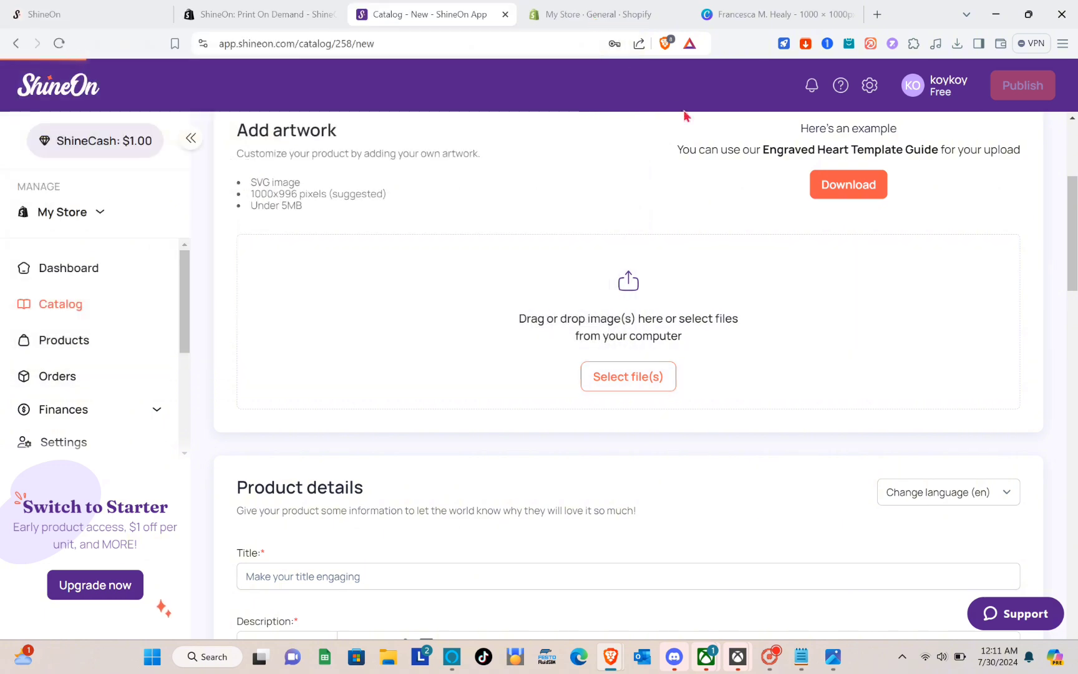
left_click(770, 655)
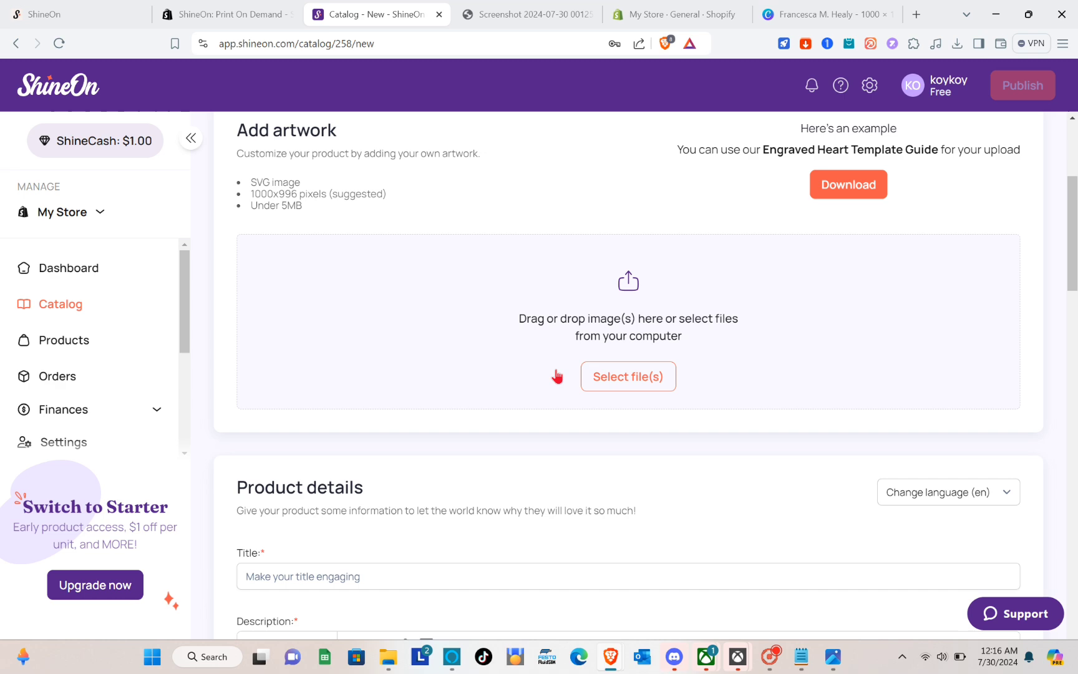
- Copy the product name "Engraved Heart Necklace" from the page heading into the product's title
scroll(557, 376, "down", 3)
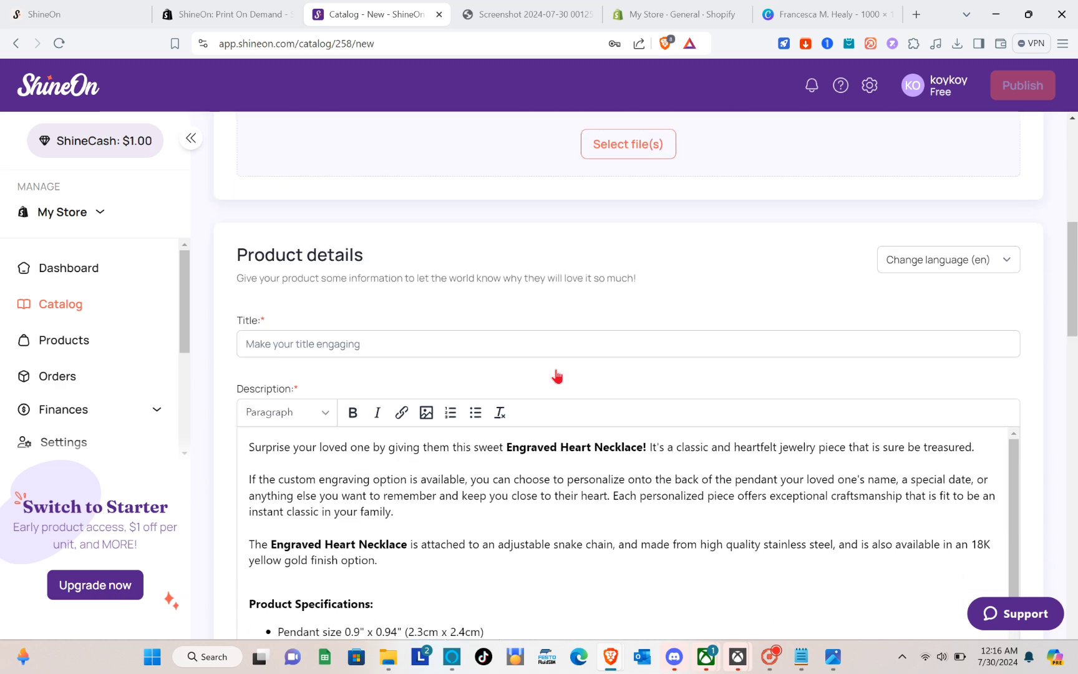
left_click(306, 348)
scroll(307, 349, "down", 5)
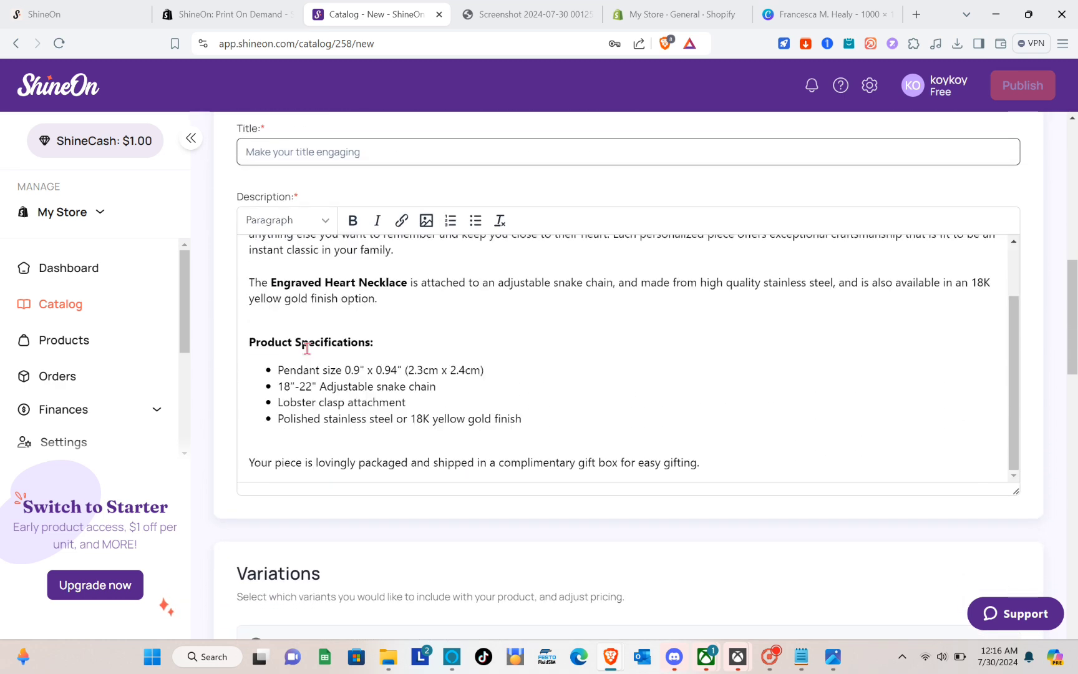
scroll(307, 348, "down", 12)
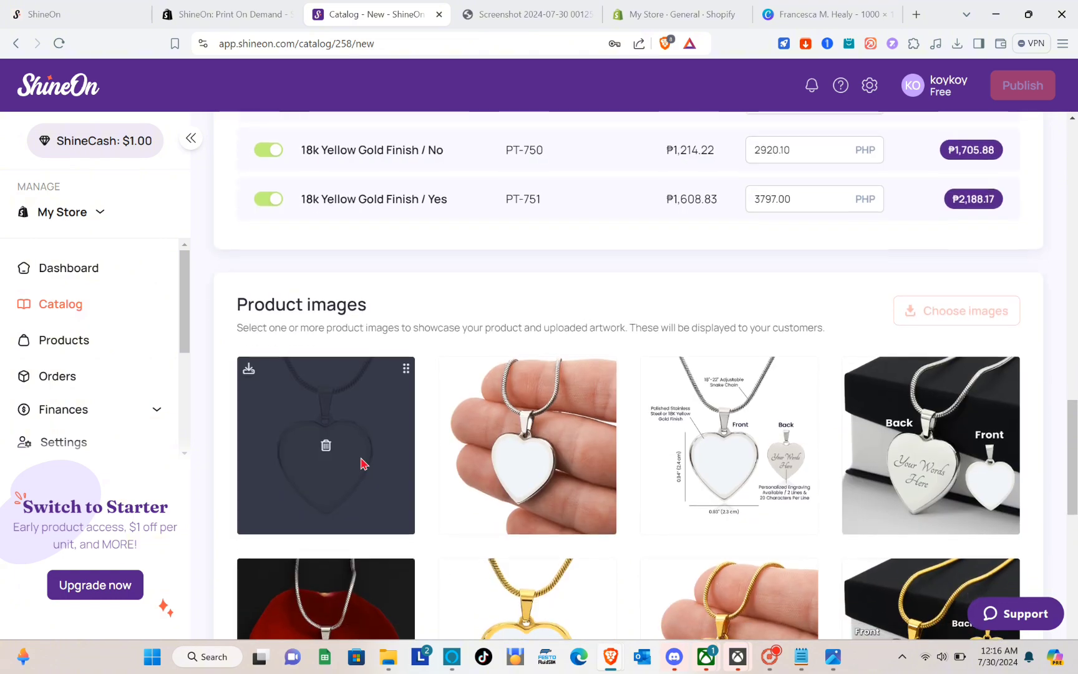
scroll(360, 463, "up", 15)
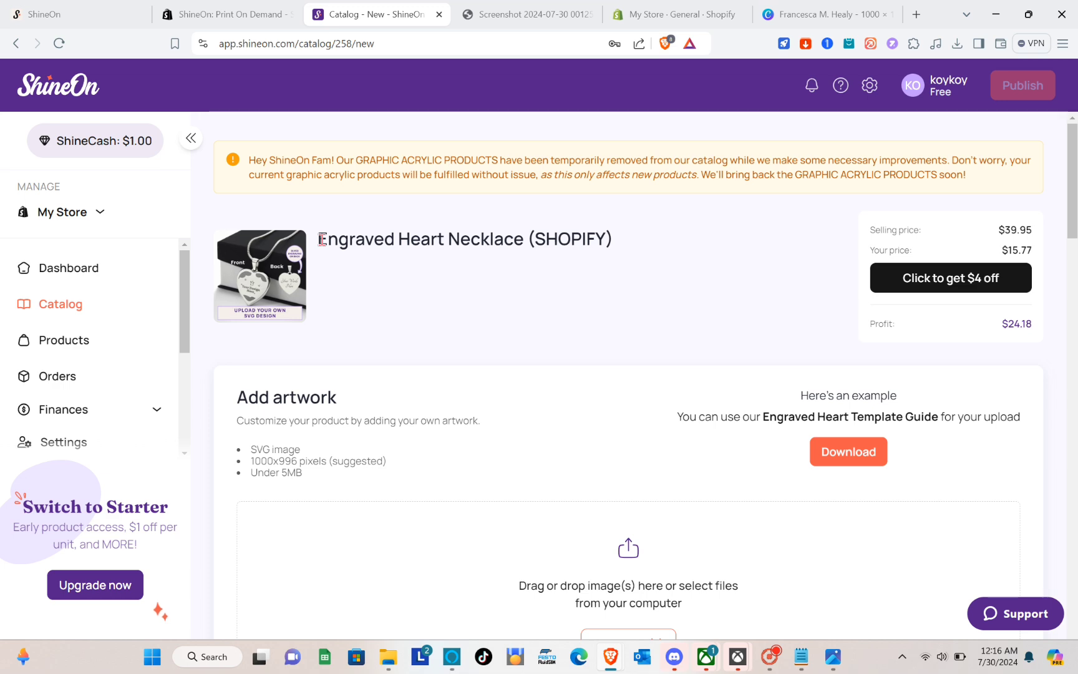
left_click_drag(319, 237, 525, 250)
key("ctrl+c")
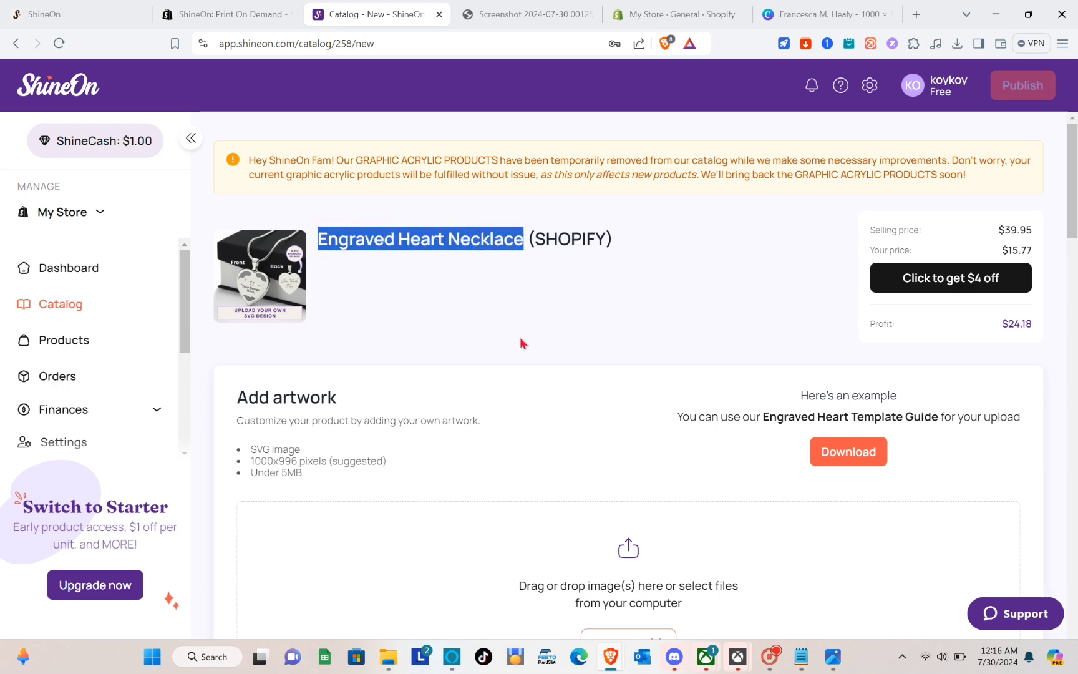
scroll(521, 343, "down", 10)
left_click(383, 197)
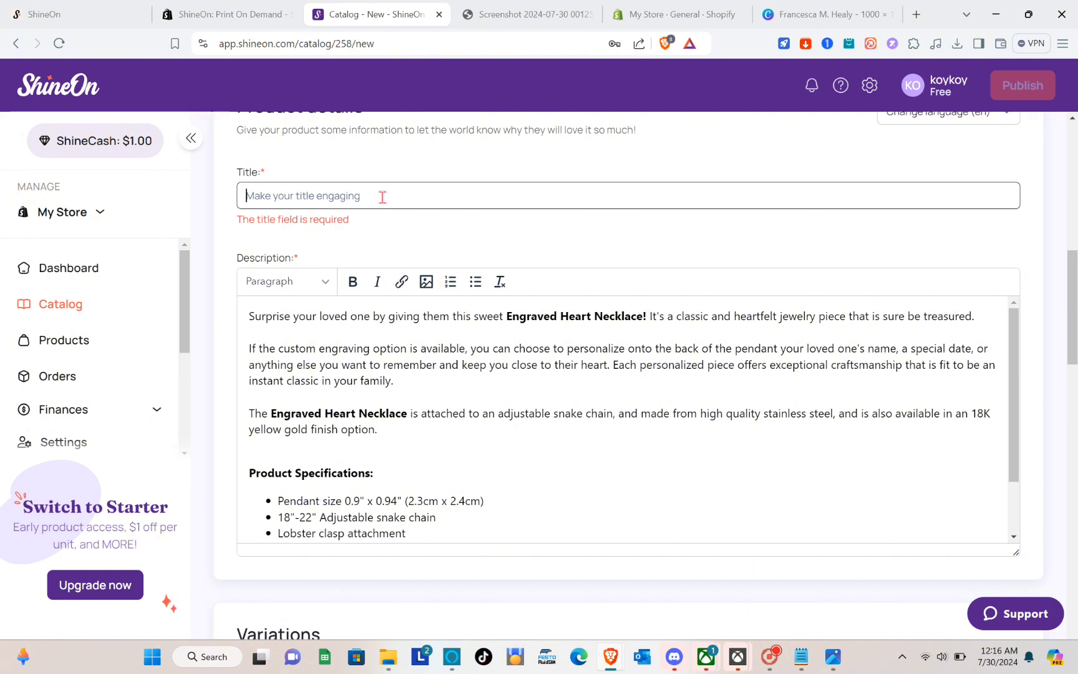
key("ctrl+v")
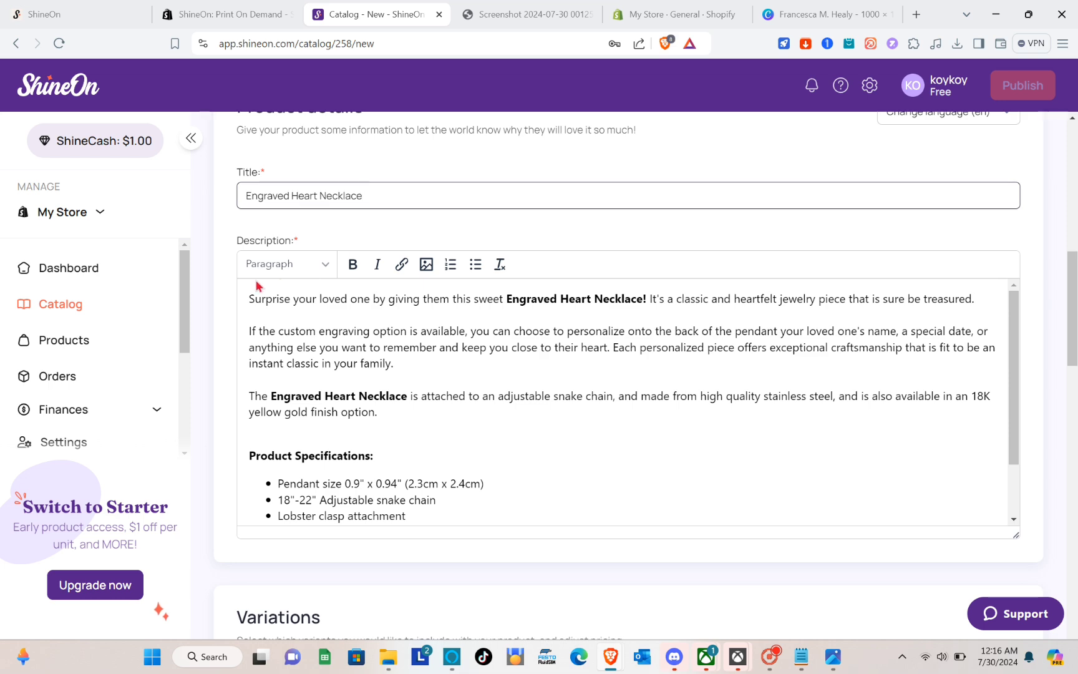
- Review the necklace's description and product specifications, and the base cost, price and profit of its variations
scroll(365, 361, "down", 2)
scroll(366, 360, "up", 1)
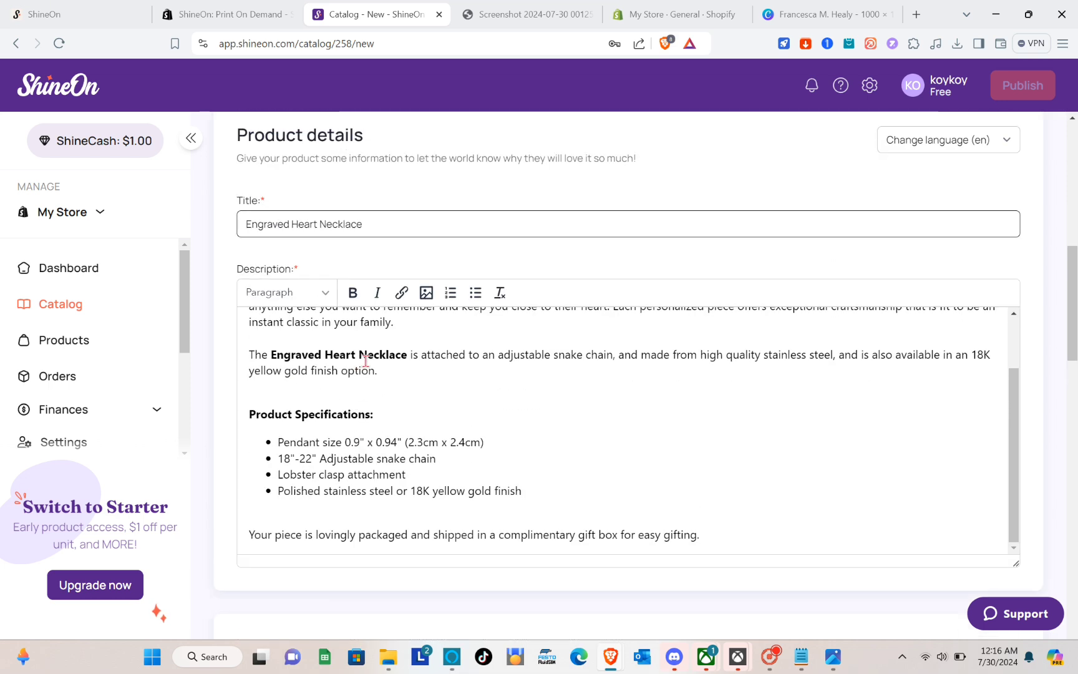
scroll(365, 360, "down", 4)
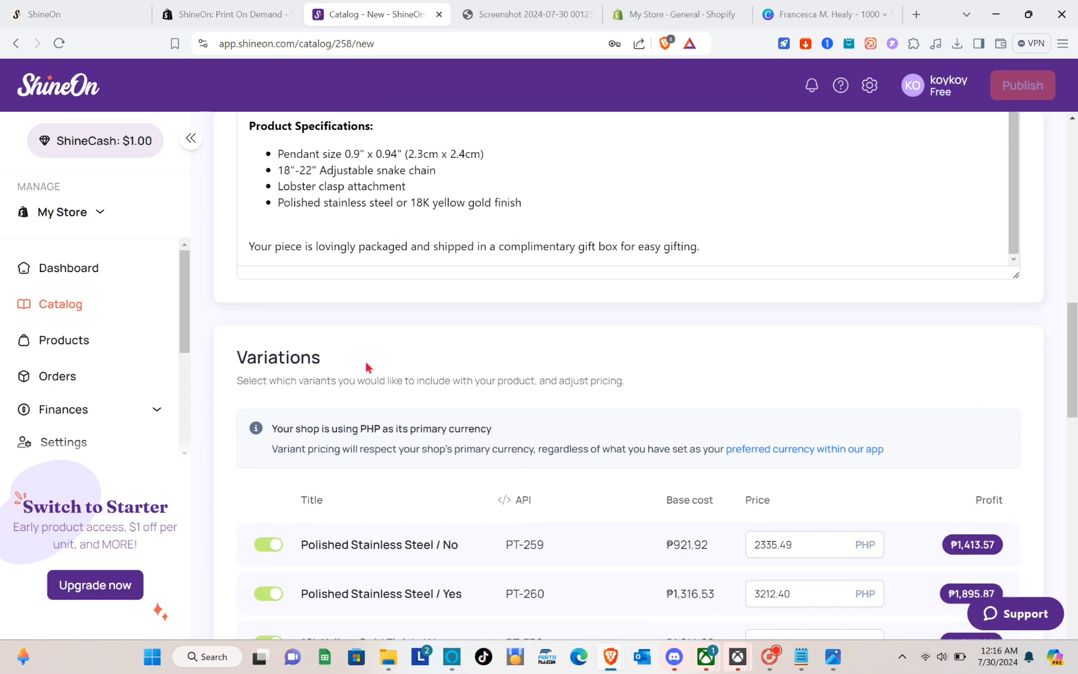
scroll(365, 368, "down", 5)
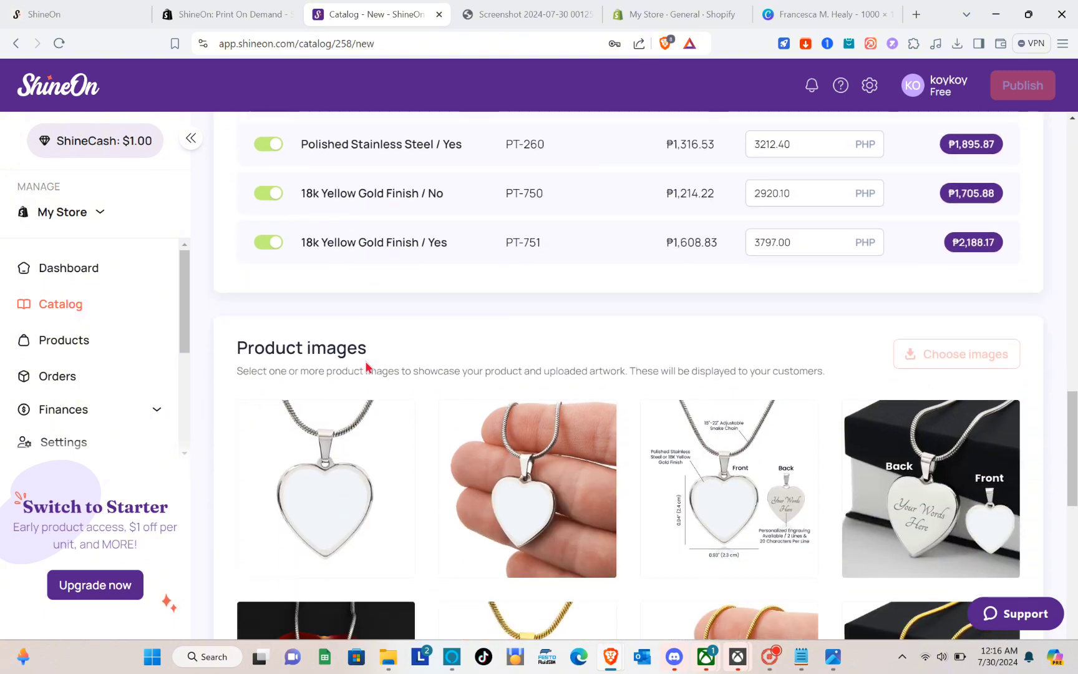
scroll(365, 361, "up", 1)
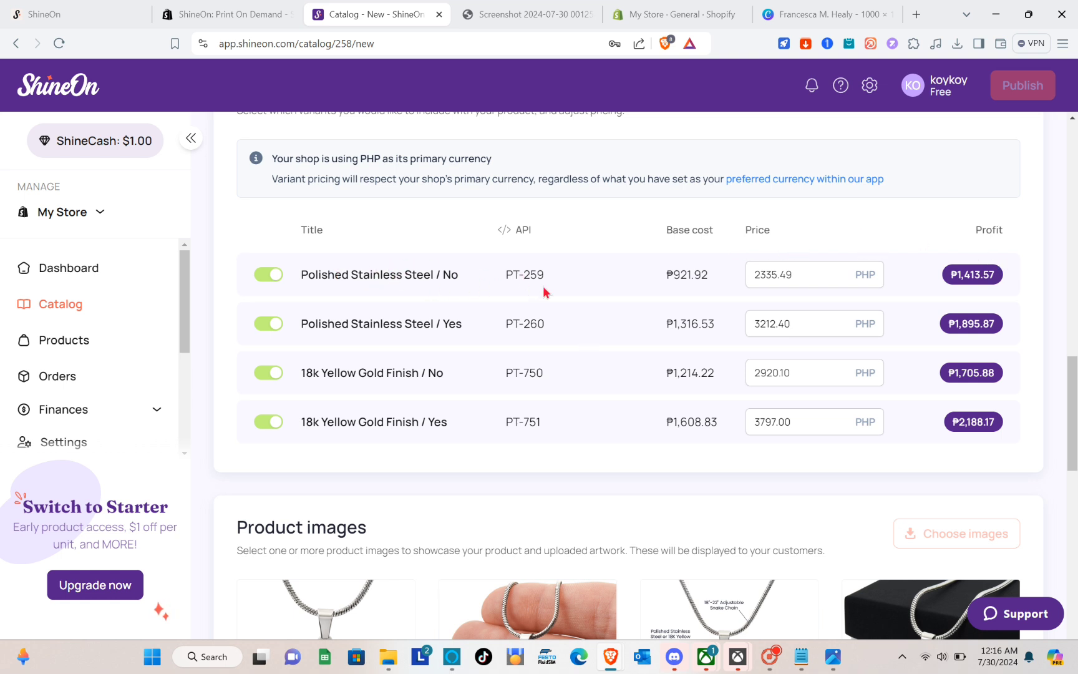
mouse_move(684, 278)
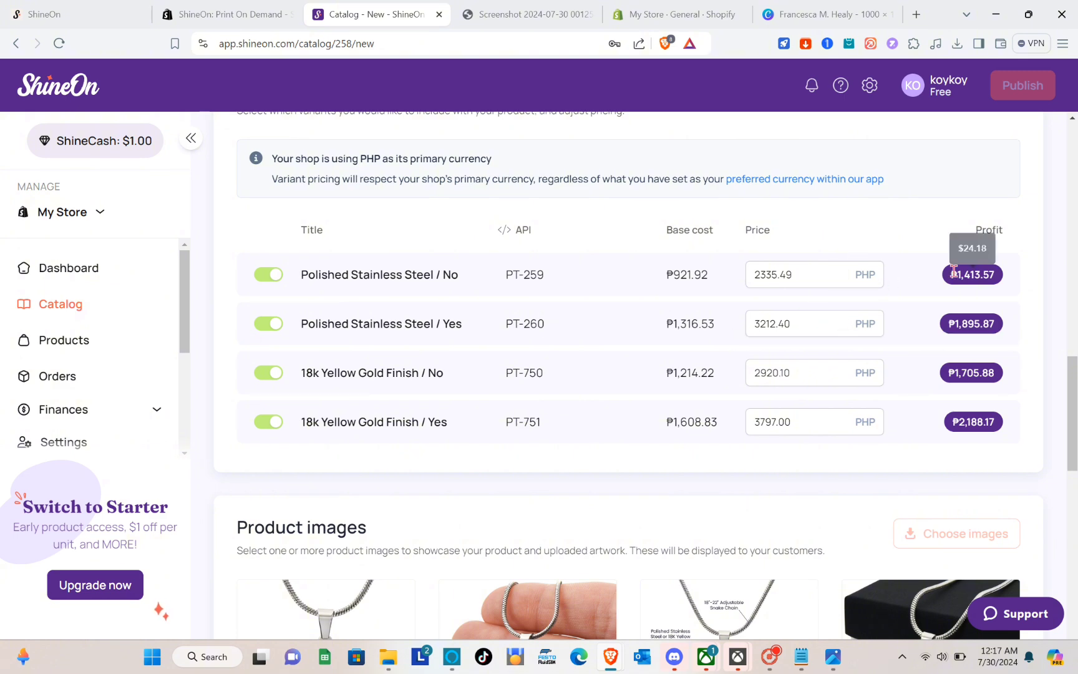
- Try lowering the price of the Polished Stainless Steel / No variation in small decrements to about 2335.17 PHP
left_click(844, 279)
left_click(844, 278)
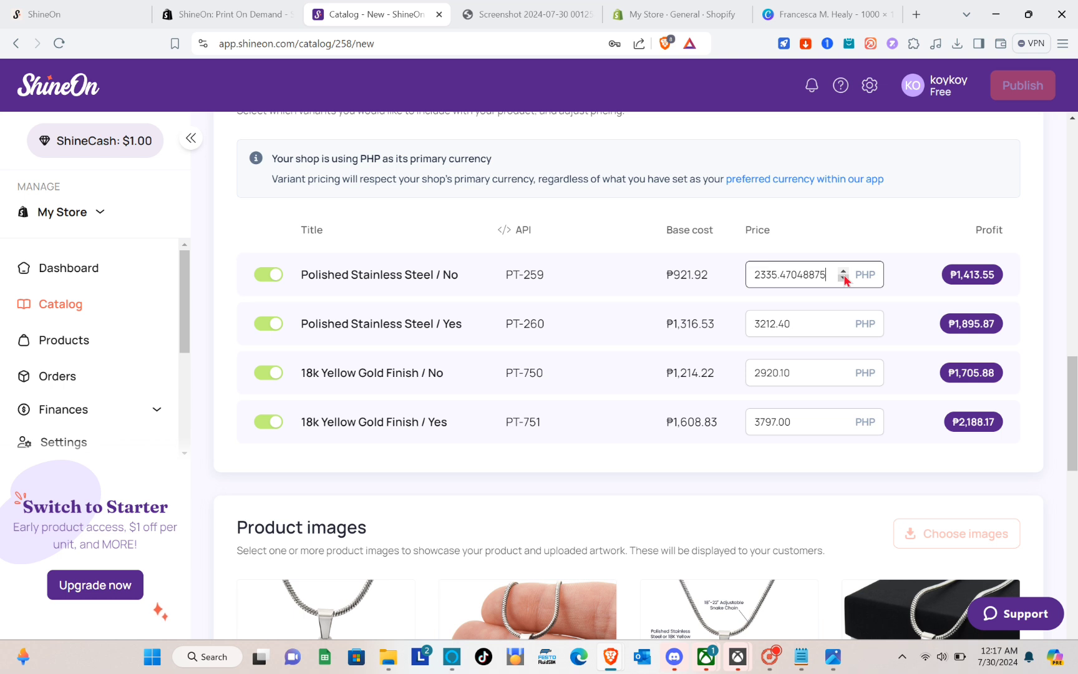
left_click(845, 278)
left_click(845, 278)
left_click(844, 278)
left_click(844, 278)
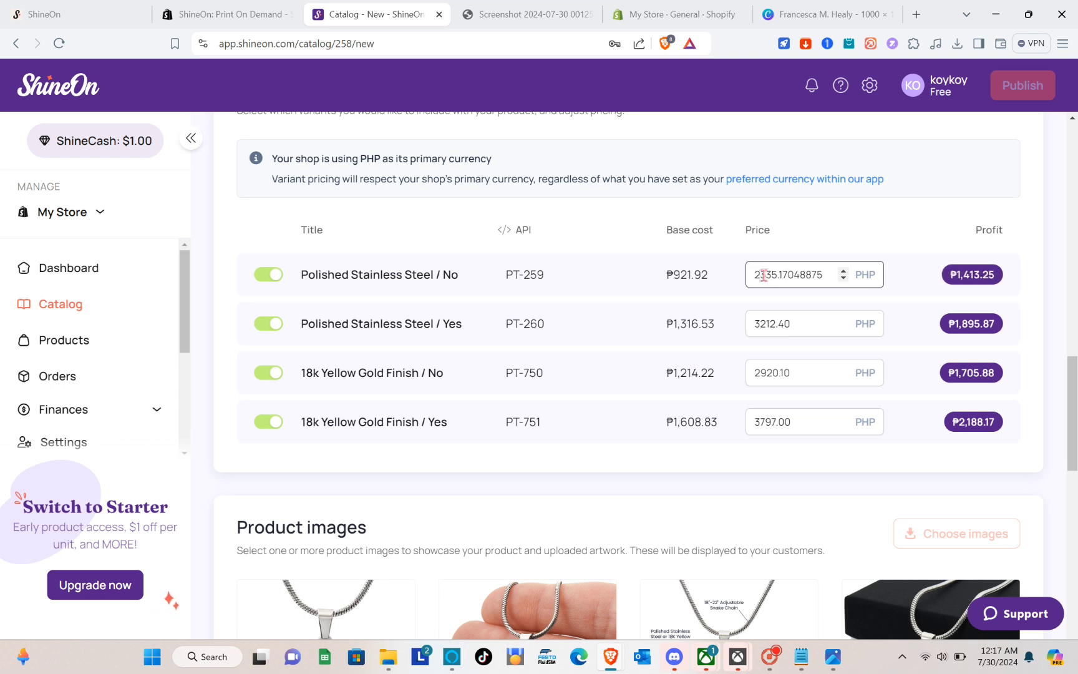
- Set the price of the Polished Stainless Steel / No variation to 2005 PHP and check its profit
left_click_drag(755, 274, 816, 276)
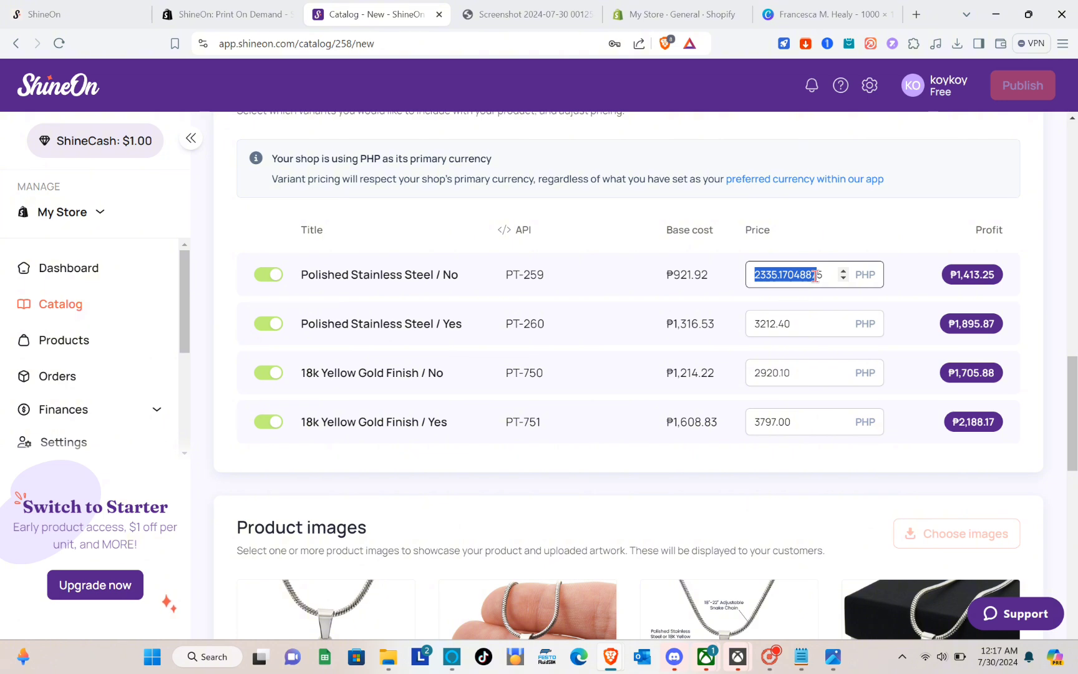
type("2005")
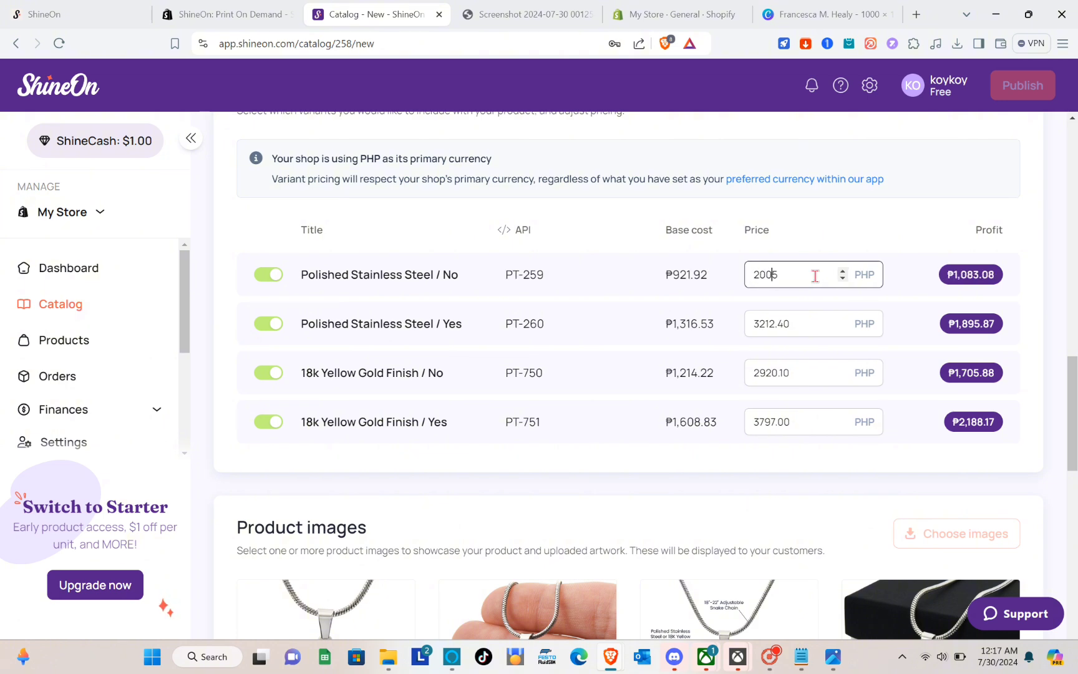
left_click(892, 247)
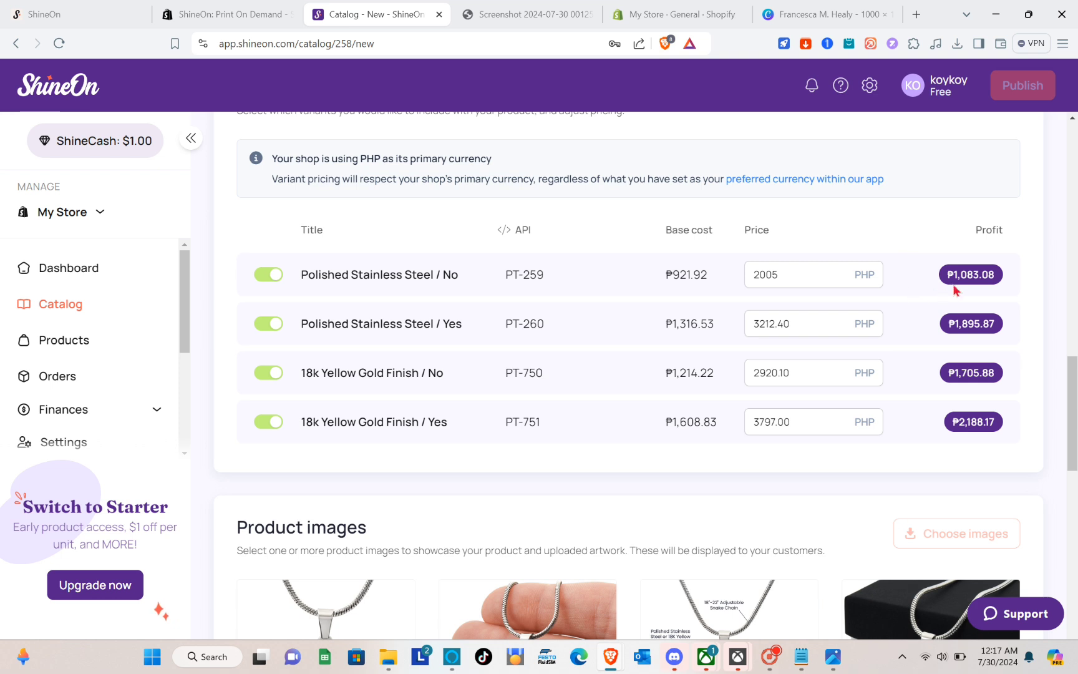
mouse_move(983, 276)
- Move the plain silver pendant to third place among the product images and delete the image with the pendant's dimensions
scroll(775, 380, "down", 2)
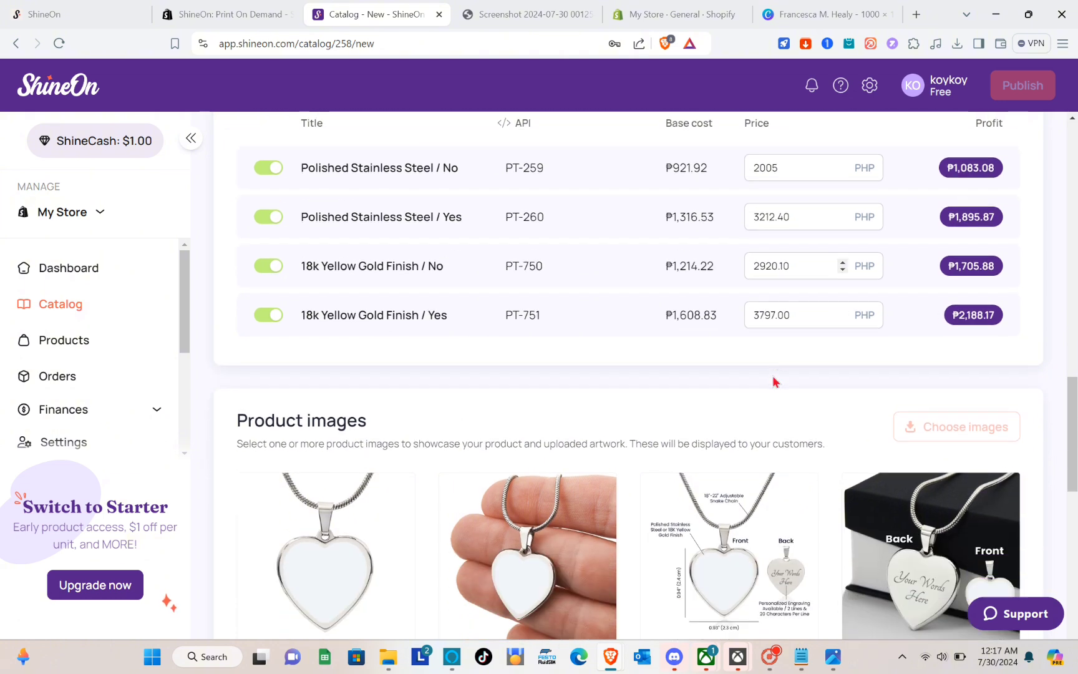
scroll(775, 380, "down", 3)
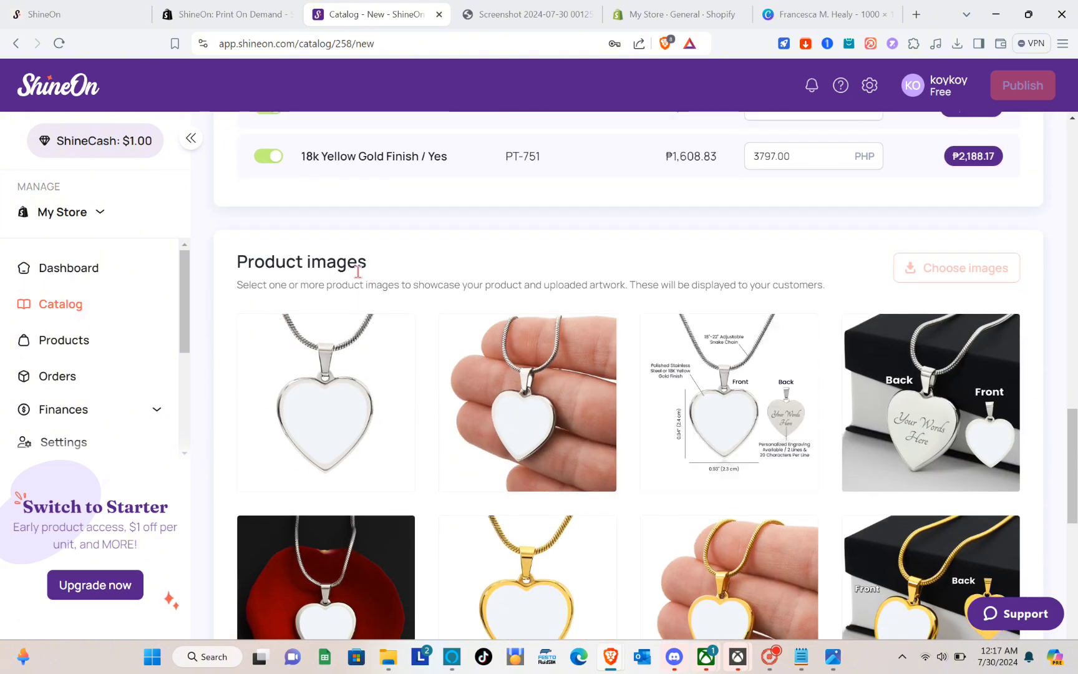
scroll(425, 376, "down", 2)
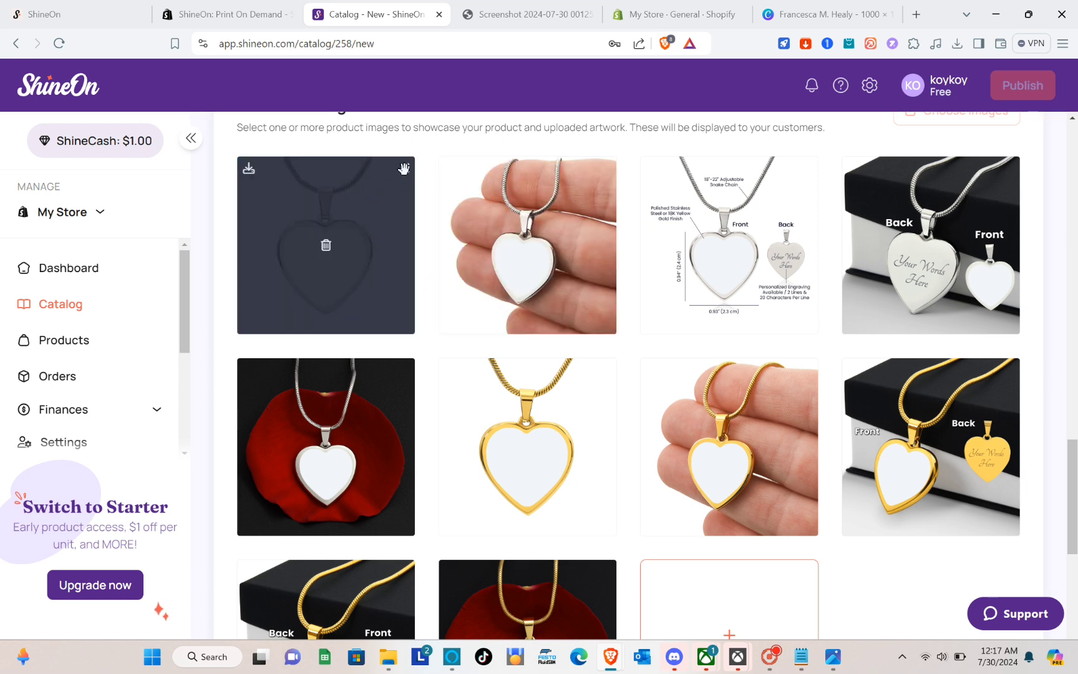
left_click_drag(417, 170, 727, 241)
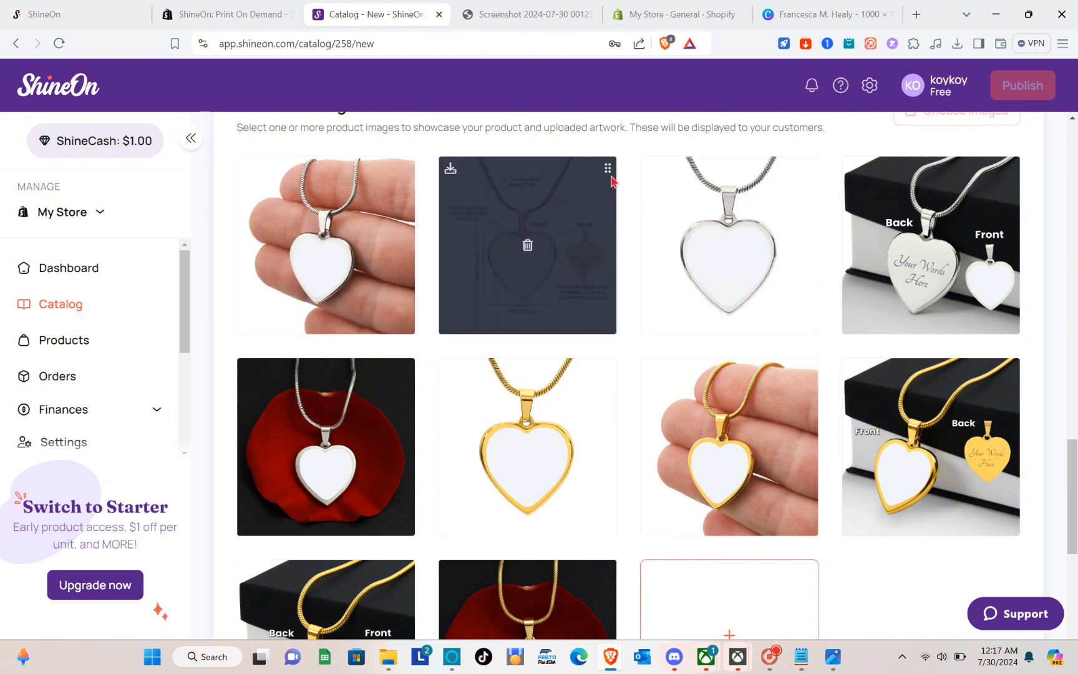
left_click(527, 246)
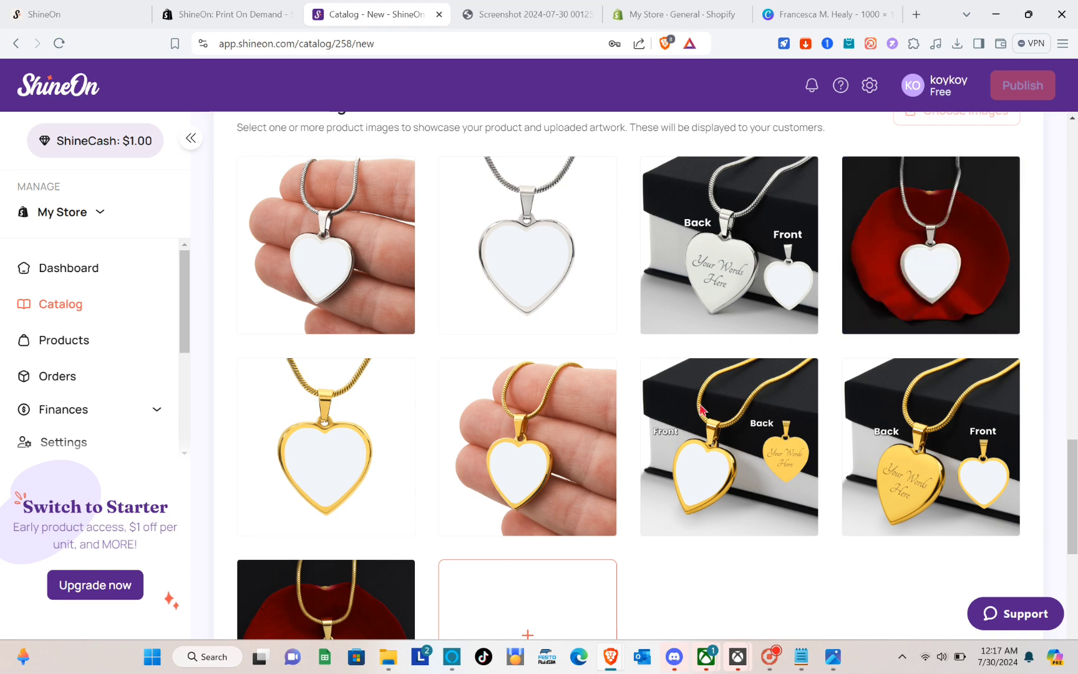
- Reorder the product images: silver pendant on the red petal first, gold engraved-back view second, silver engraved-back view third
scroll(985, 347, "up", 2)
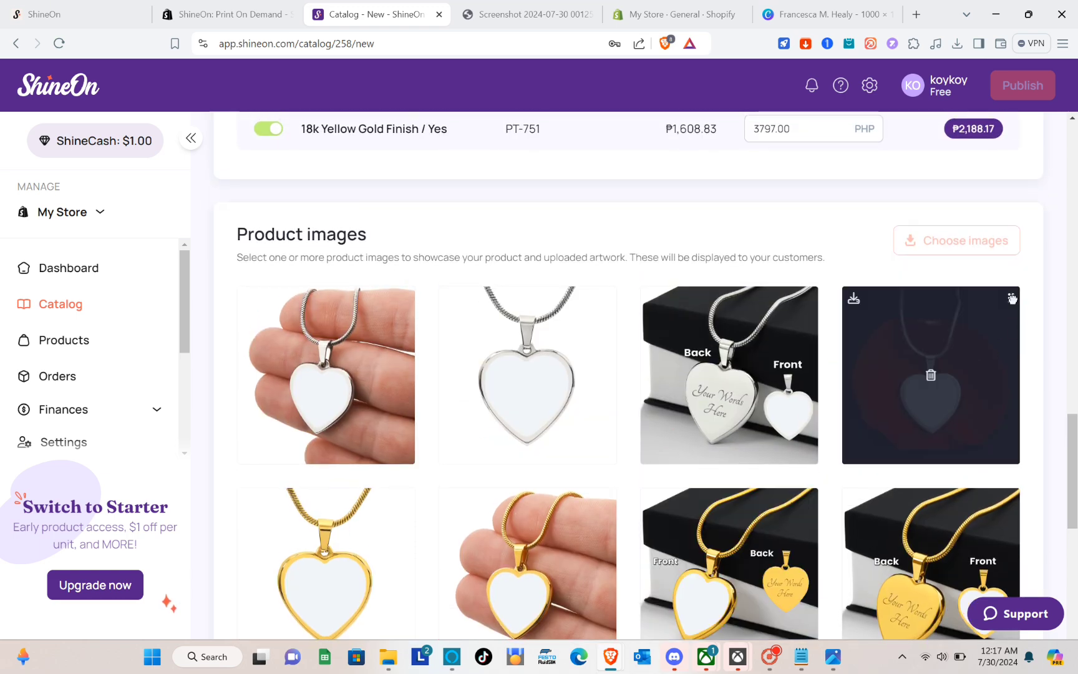
left_click_drag(1012, 299, 464, 354)
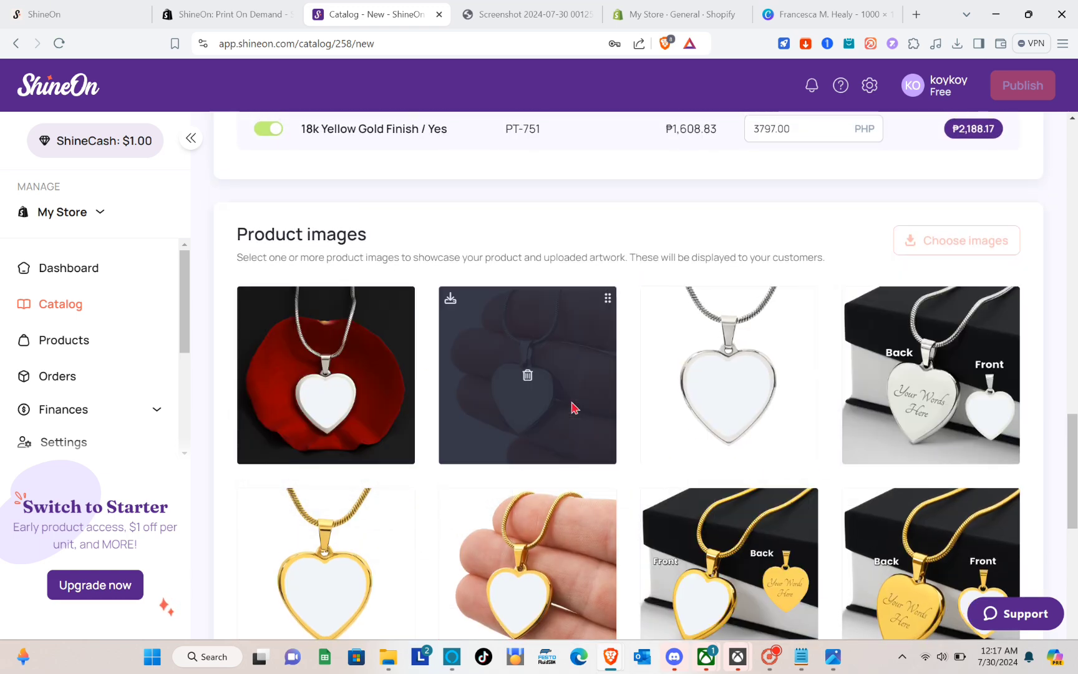
scroll(573, 409, "down", 5)
scroll(760, 337, "up", 3)
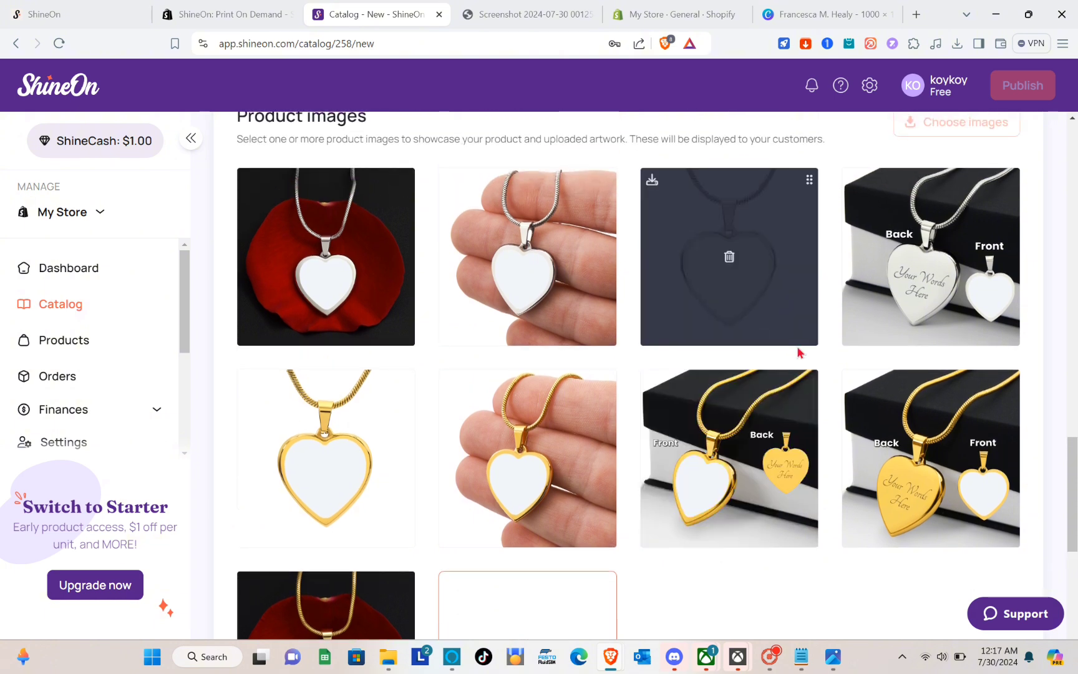
left_click_drag(1001, 377, 608, 206)
mouse_move(407, 381)
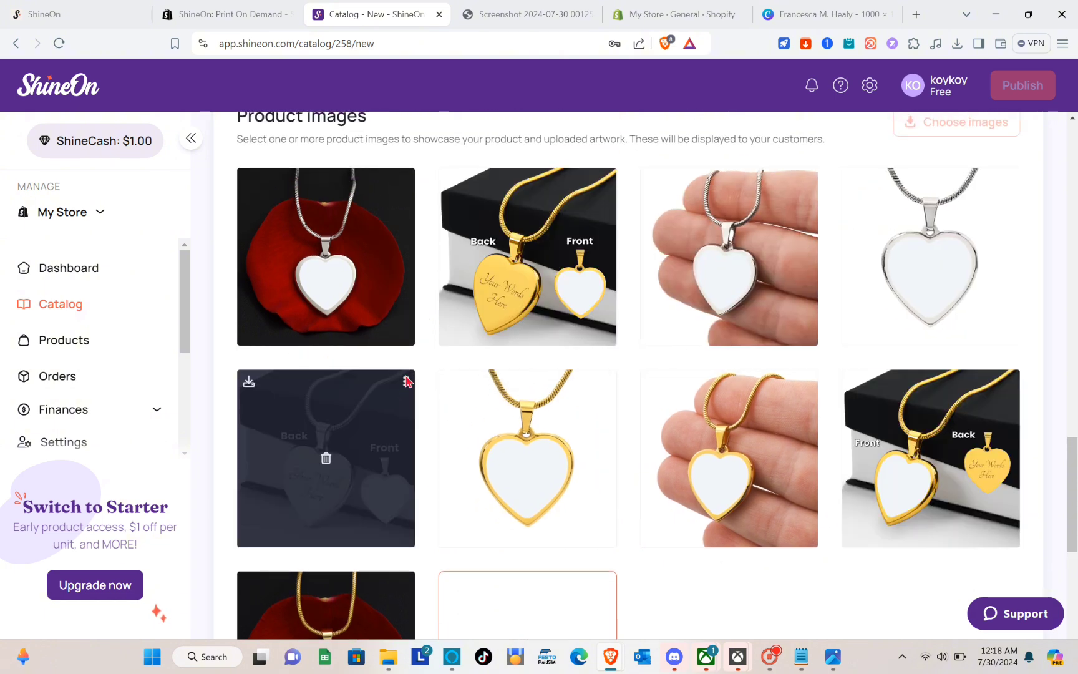
left_click_drag(407, 378, 768, 223)
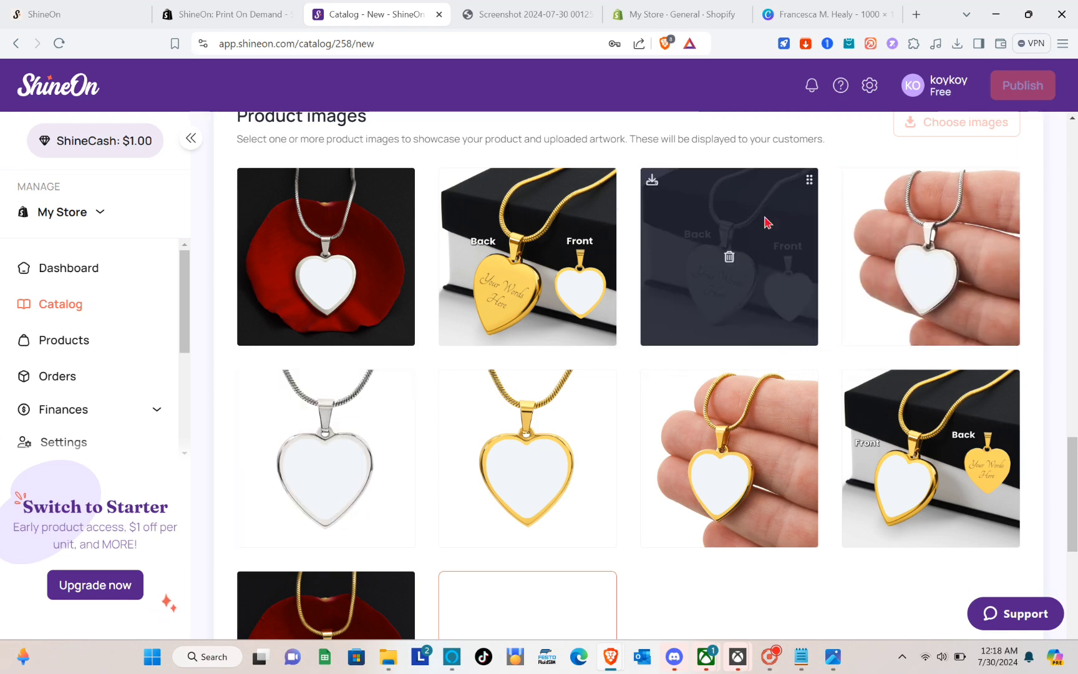
- Review the Engraved Heart Necklace listing, including the artwork requirements, product details, upsell sections, artwork swapper option and publishing availability
scroll(748, 312, "down", 10)
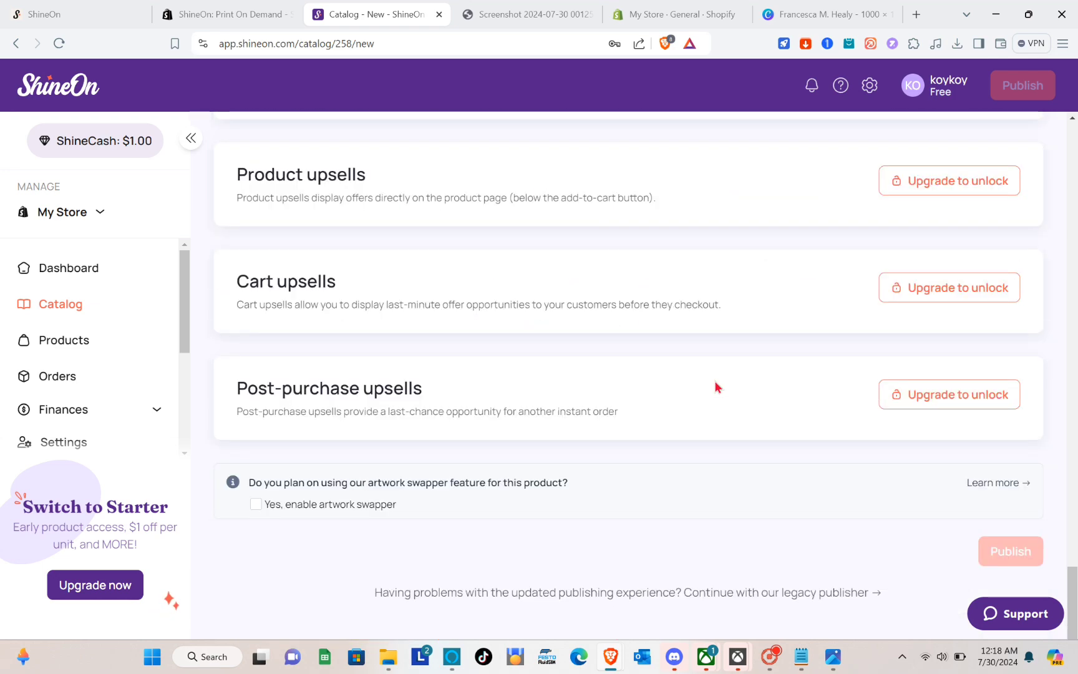
scroll(714, 387, "up", 8)
scroll(715, 387, "down", 8)
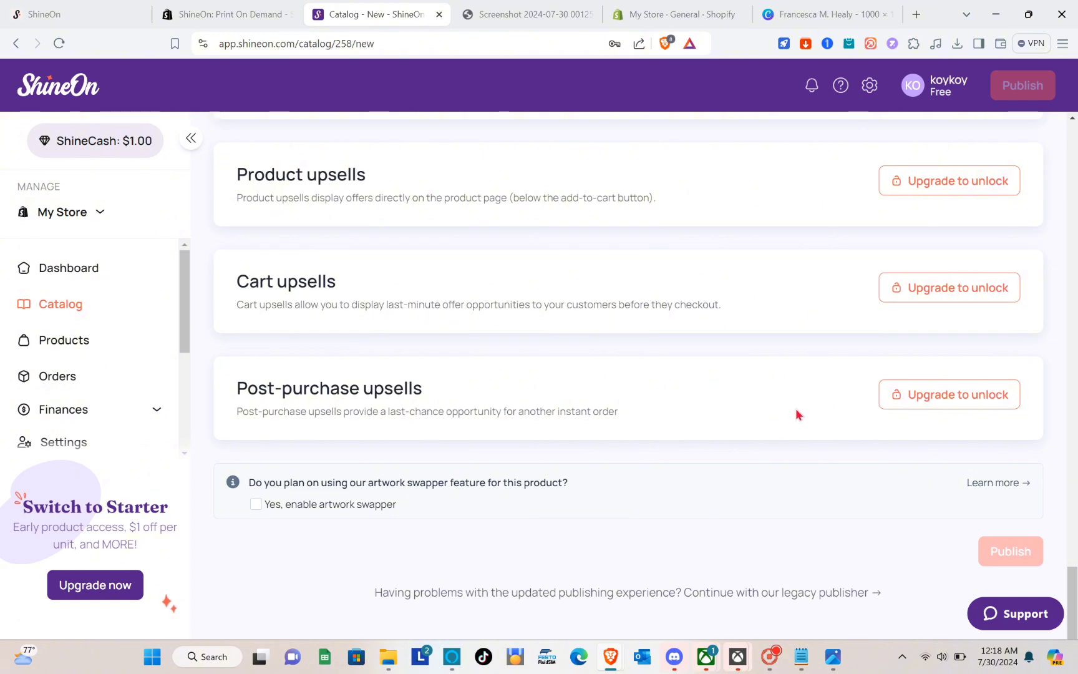
scroll(488, 462, "up", 20)
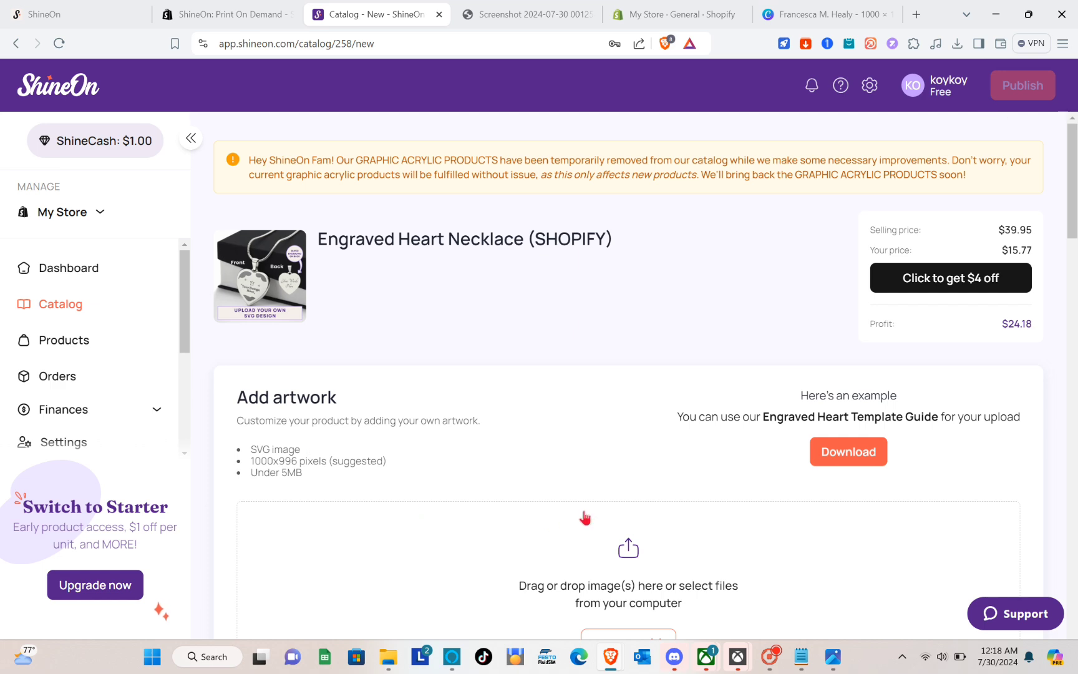
scroll(539, 565, "down", 4)
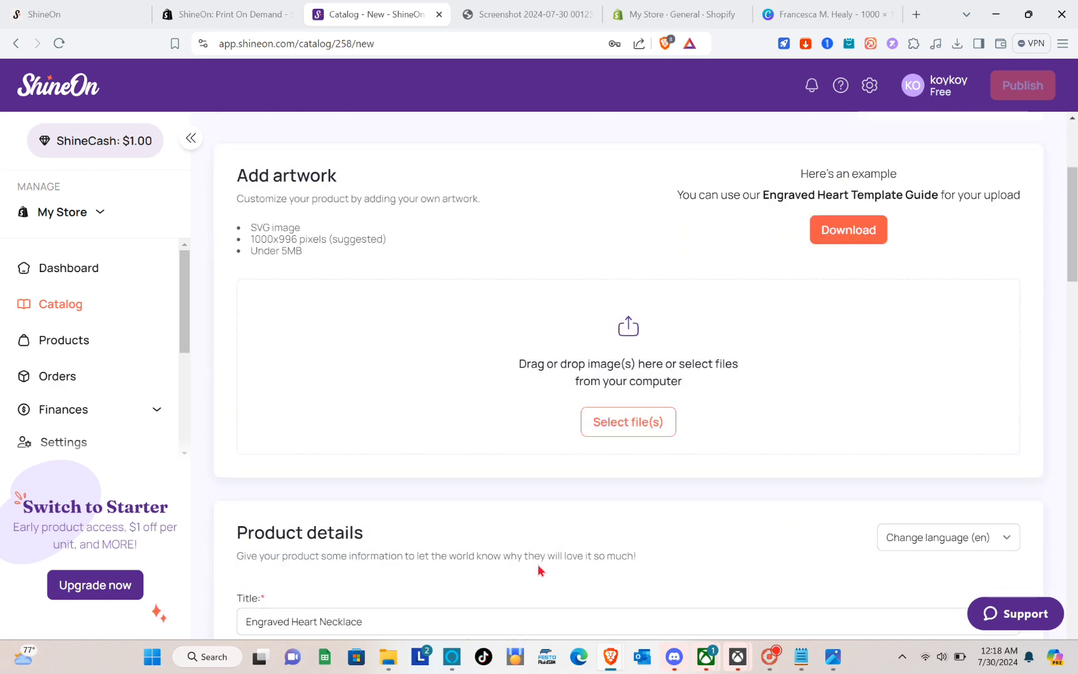
scroll(537, 565, "up", 2)
left_click(770, 657)
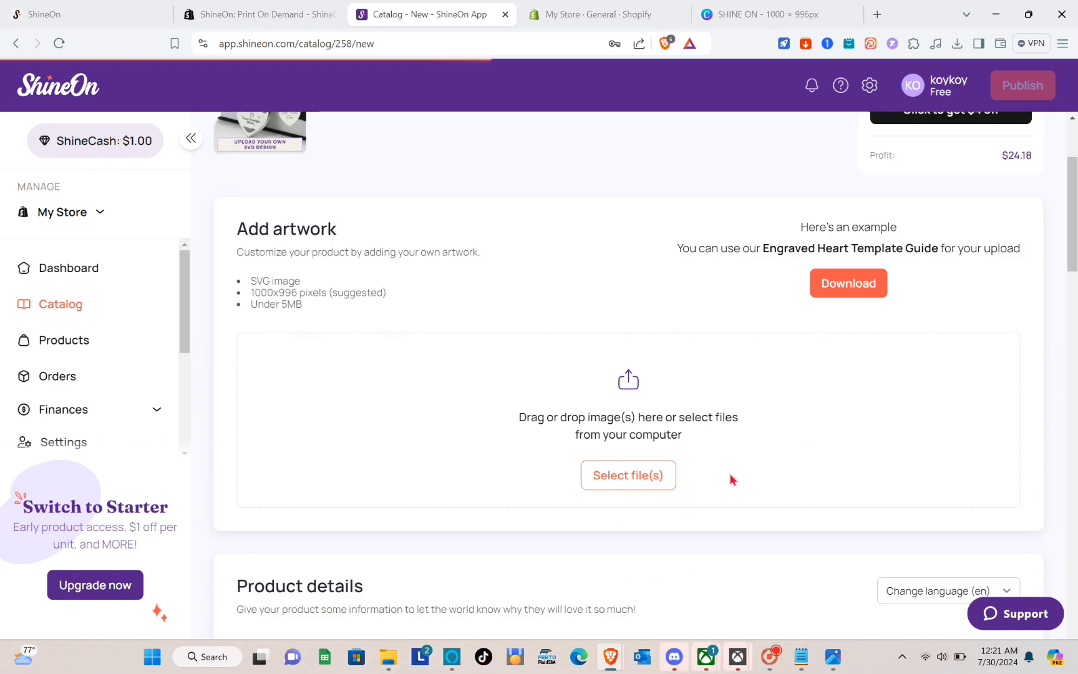
scroll(729, 476, "down", 7)
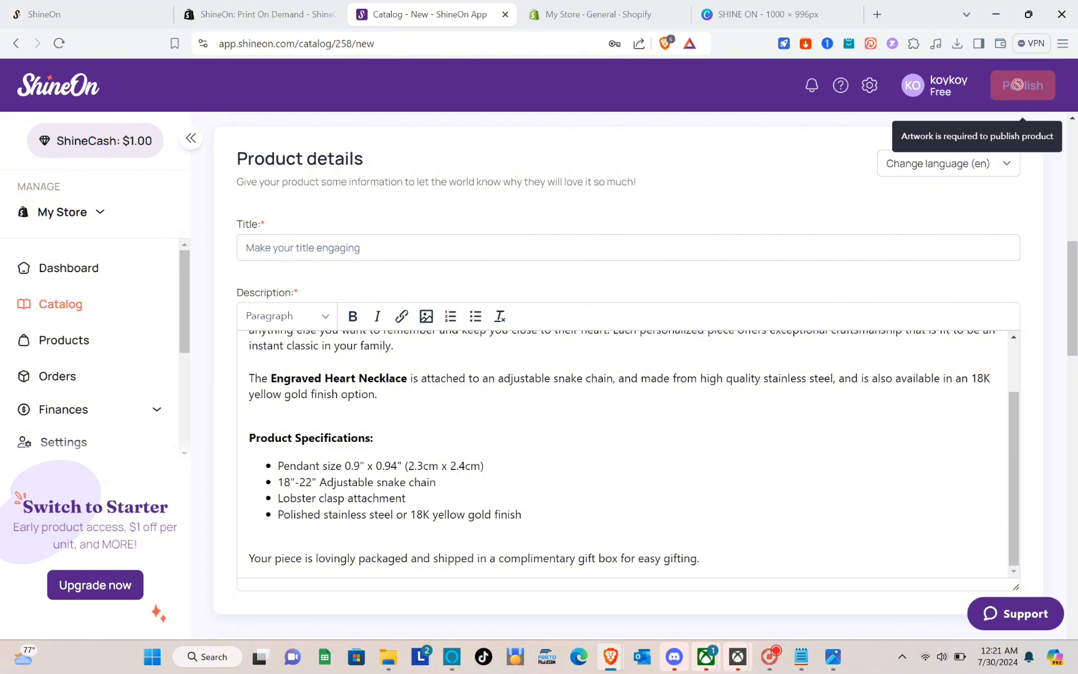
scroll(833, 437, "down", 20)
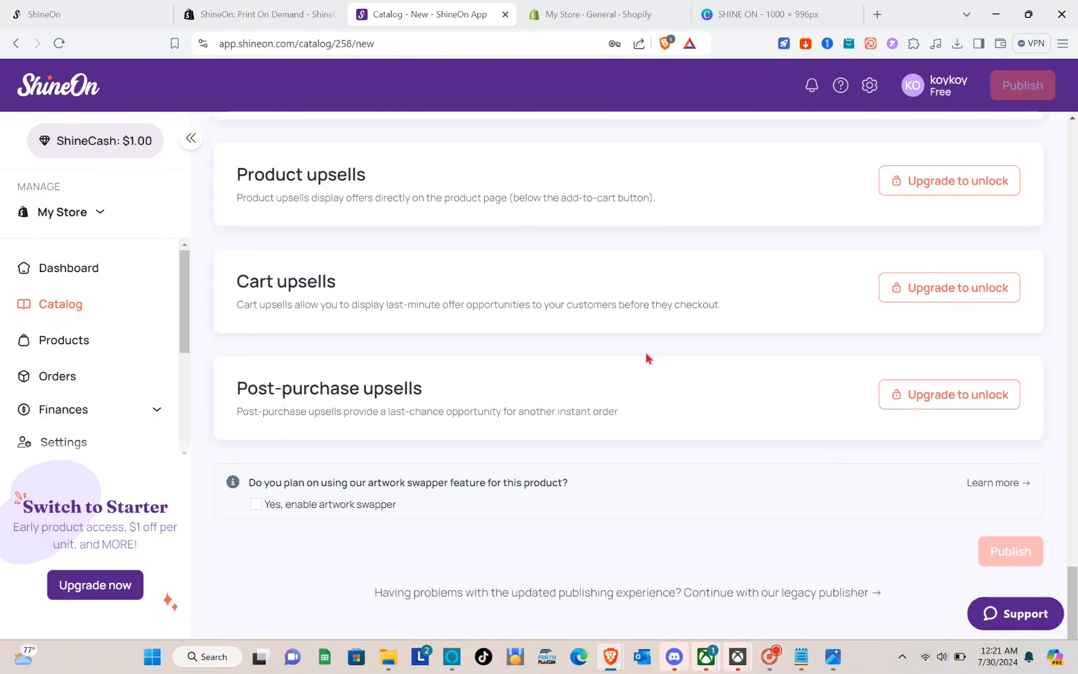
scroll(645, 356, "up", 20)
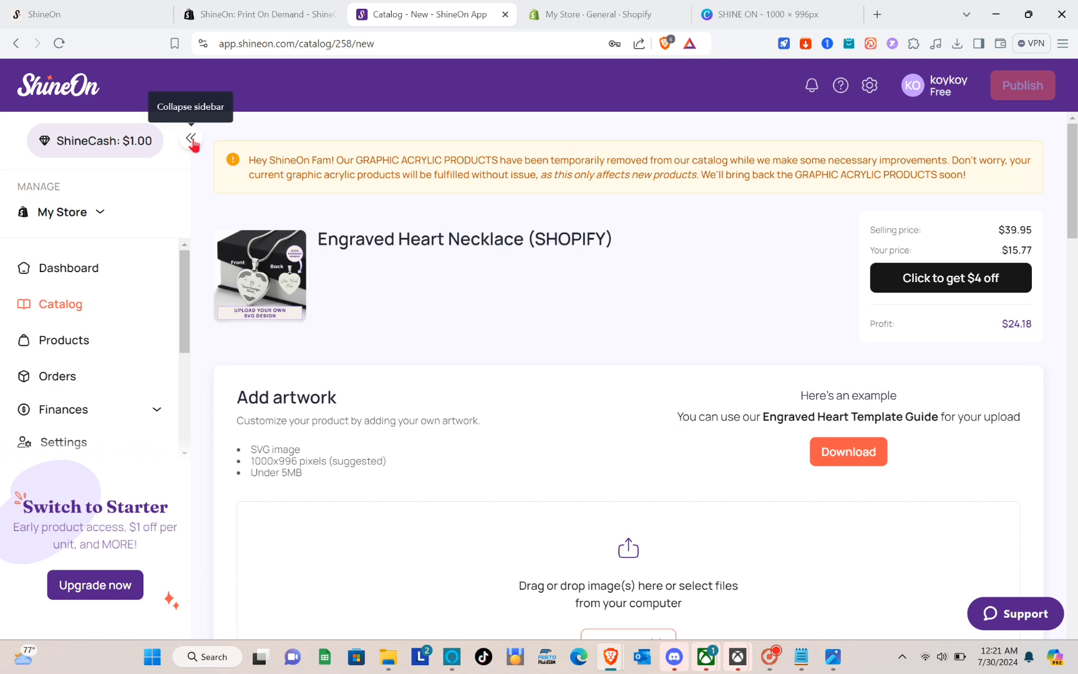
- Collapse and restore the navigation sidebar, and open the page for adding another store to the account
left_click(191, 138)
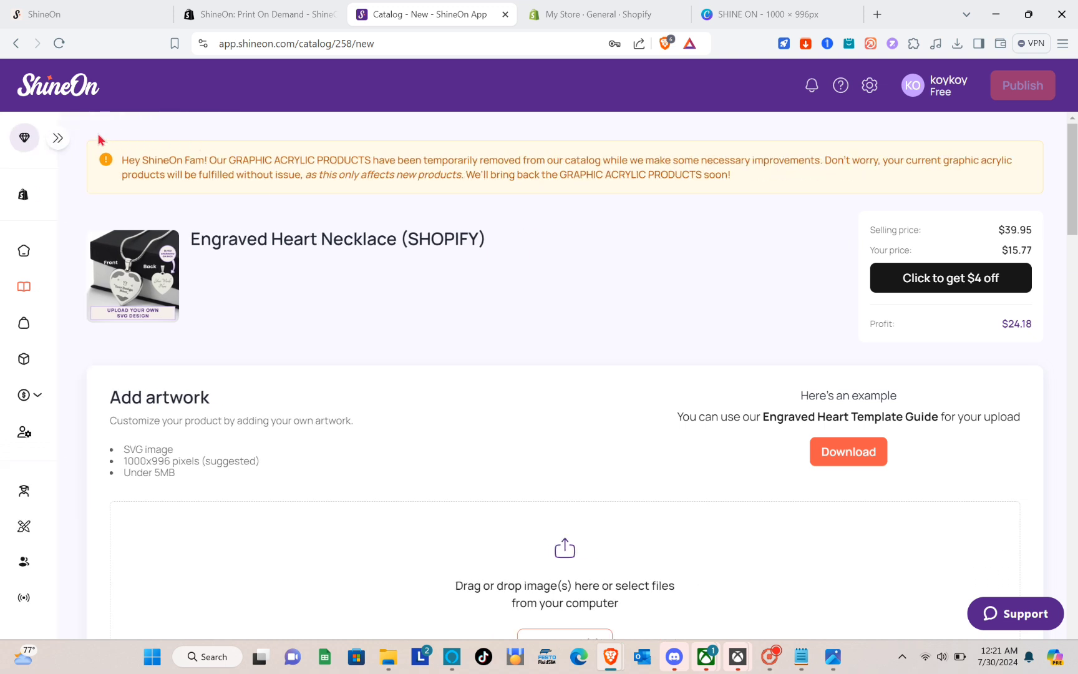
left_click(58, 139)
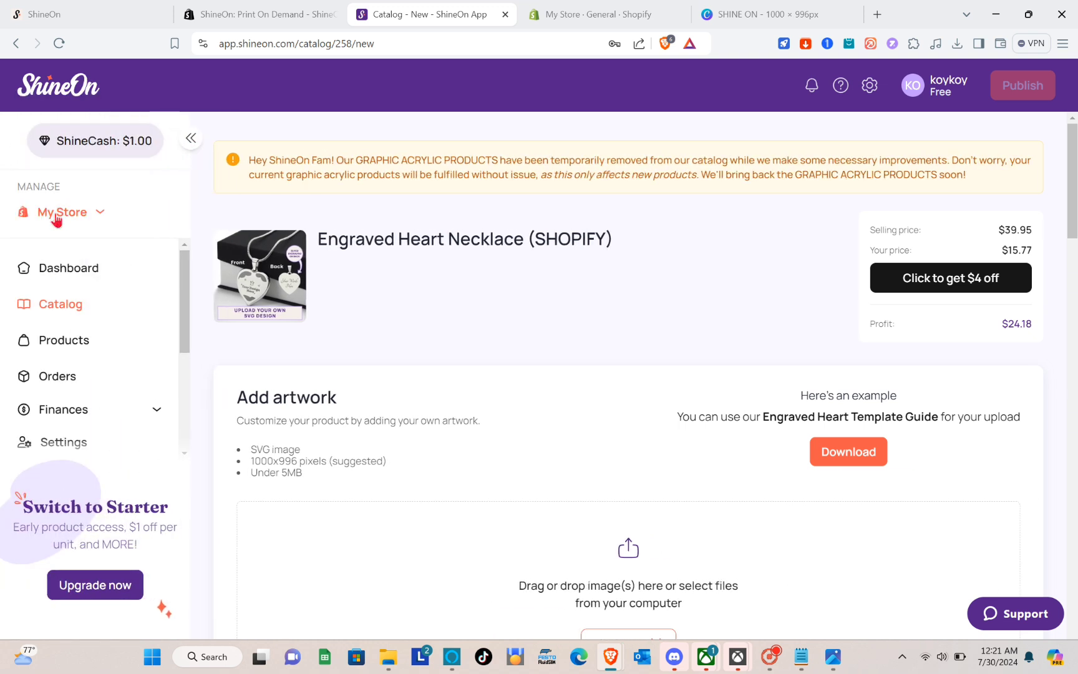
left_click(55, 214)
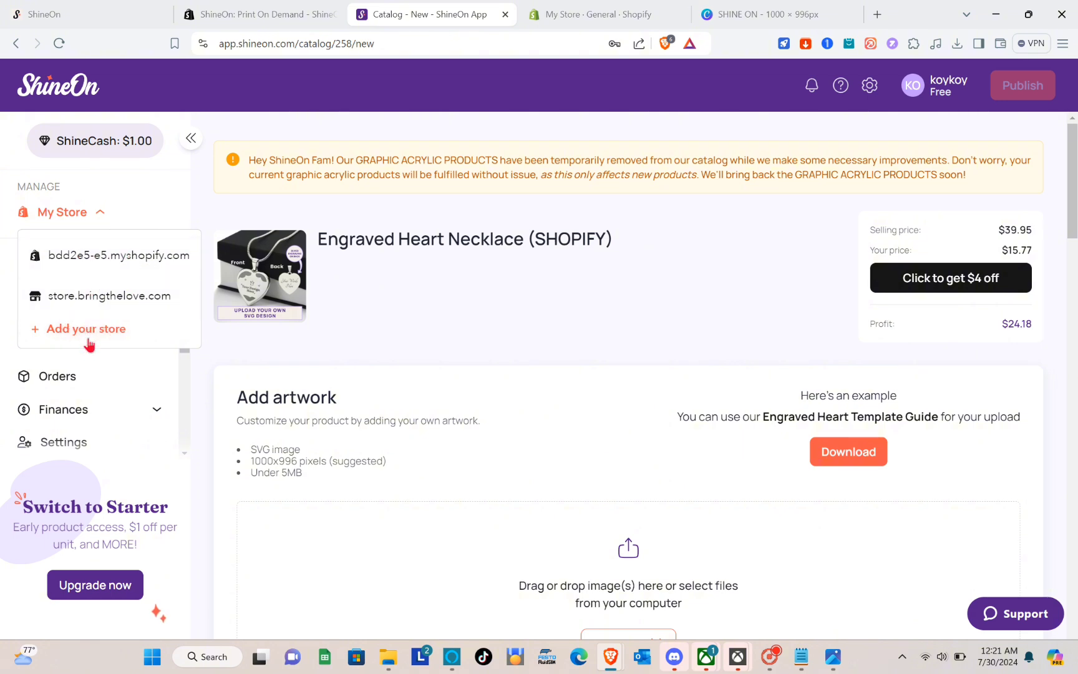
left_click(113, 329)
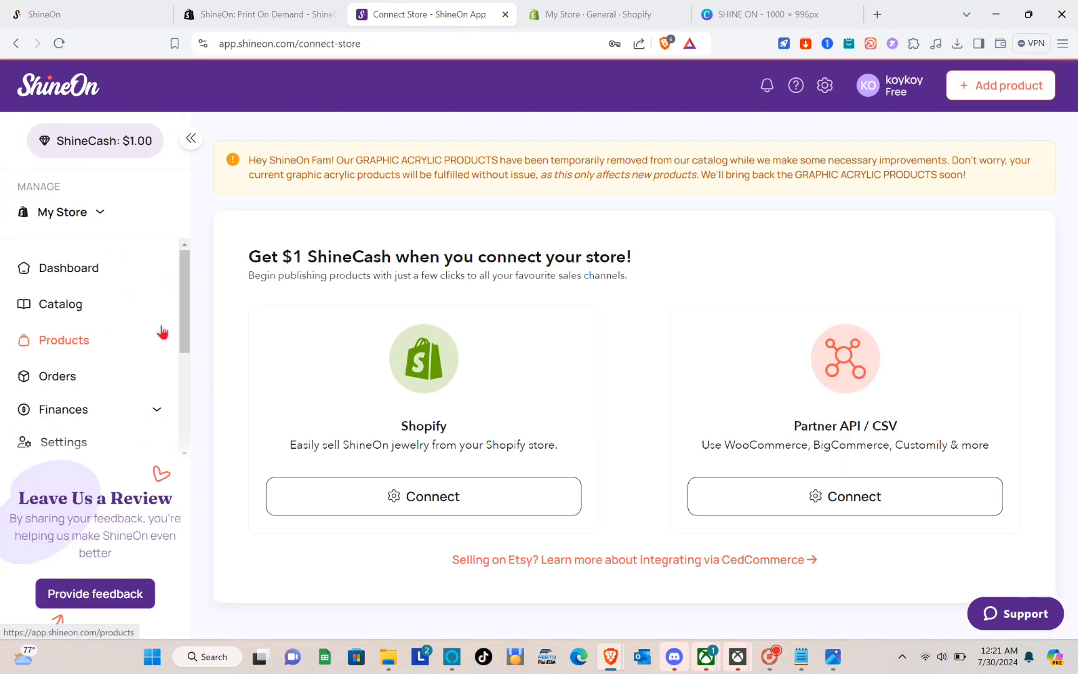